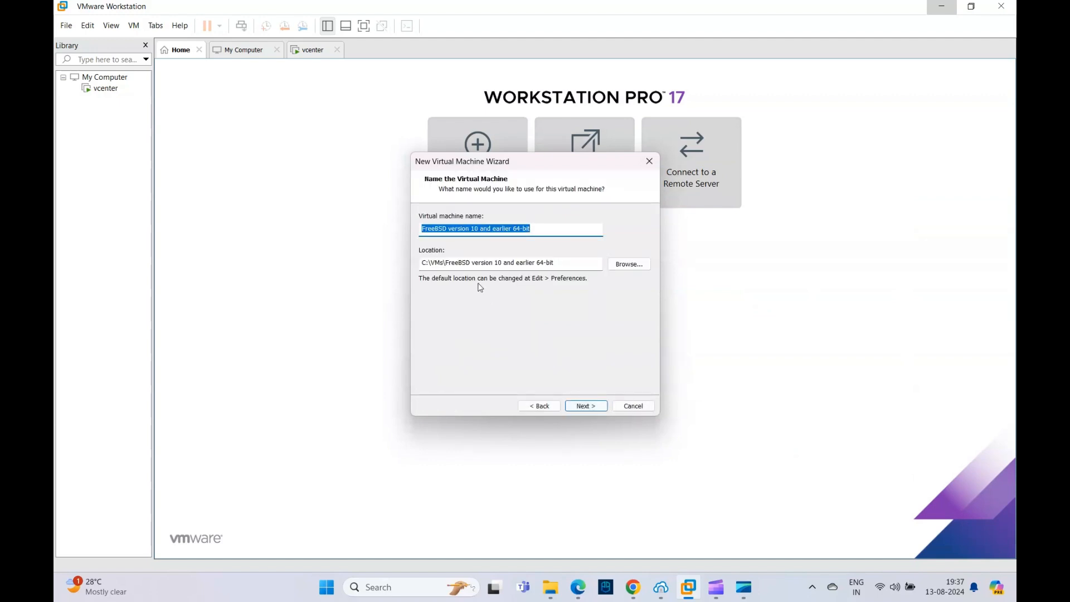
Step: Name the virtual machine FreeNAS and choose to store its virtual disk as a single file
{"action": "left_click", "coordinate": [538, 230]}
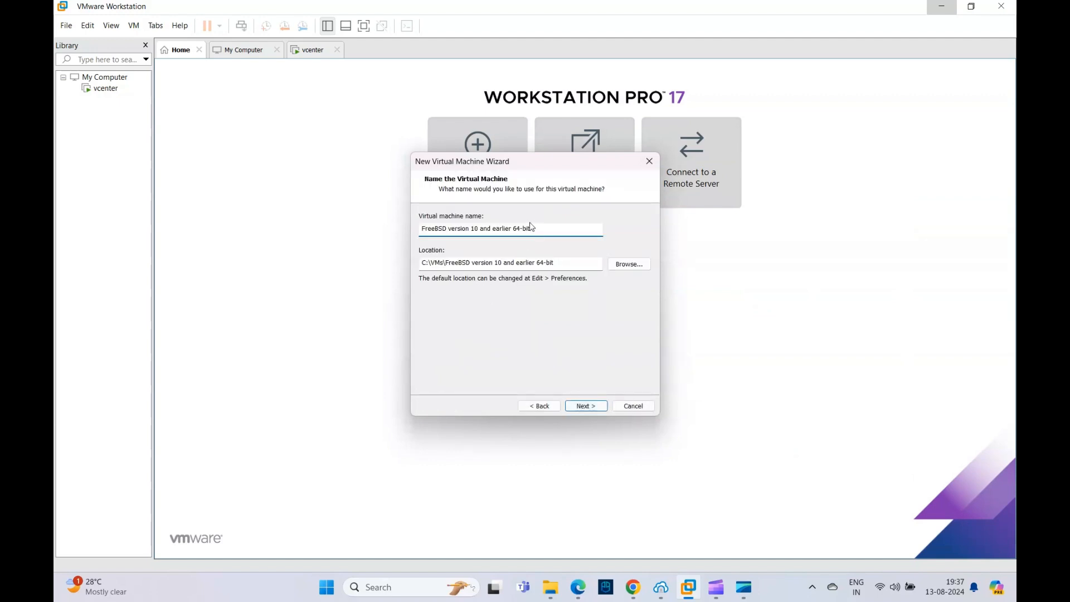
{"action": "left_click_drag", "start_coordinate": [437, 228], "coordinate": [603, 243]}
{"action": "type", "text": "NAS"}
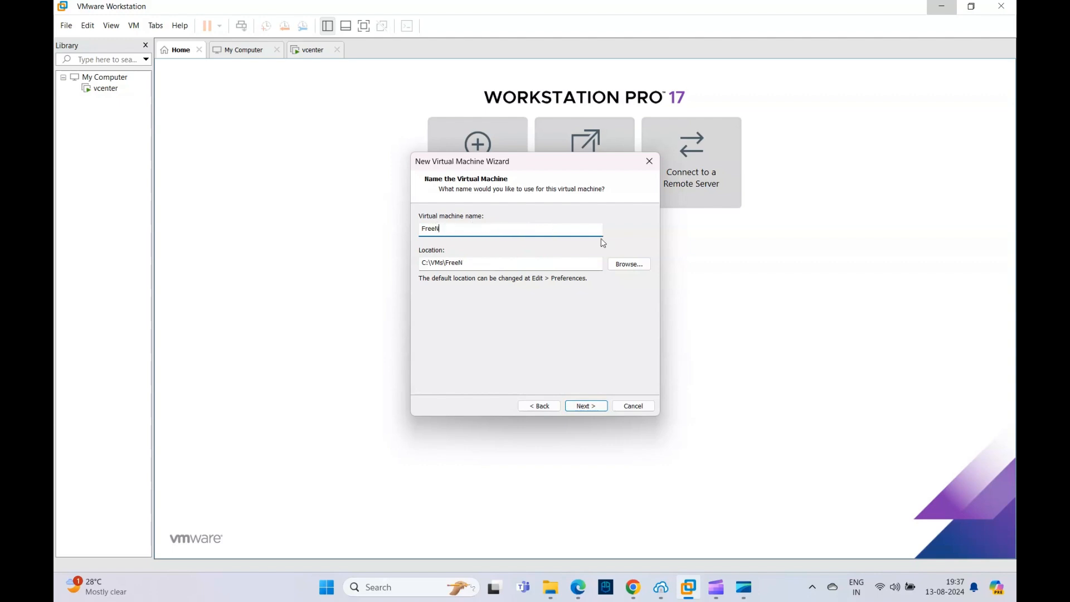
{"action": "left_click", "coordinate": [587, 405]}
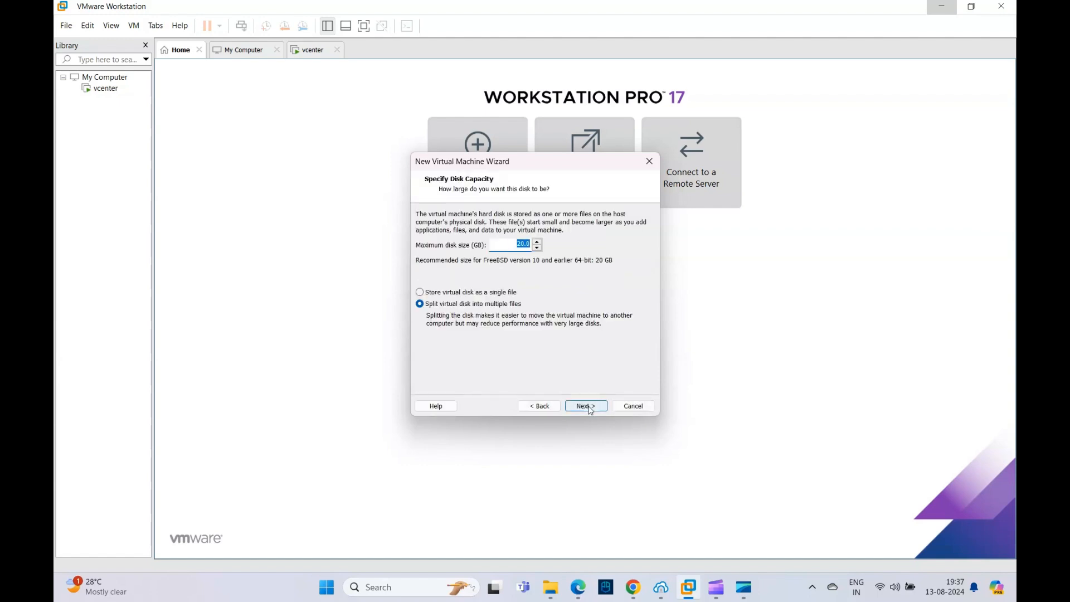
{"action": "left_click", "coordinate": [457, 292]}
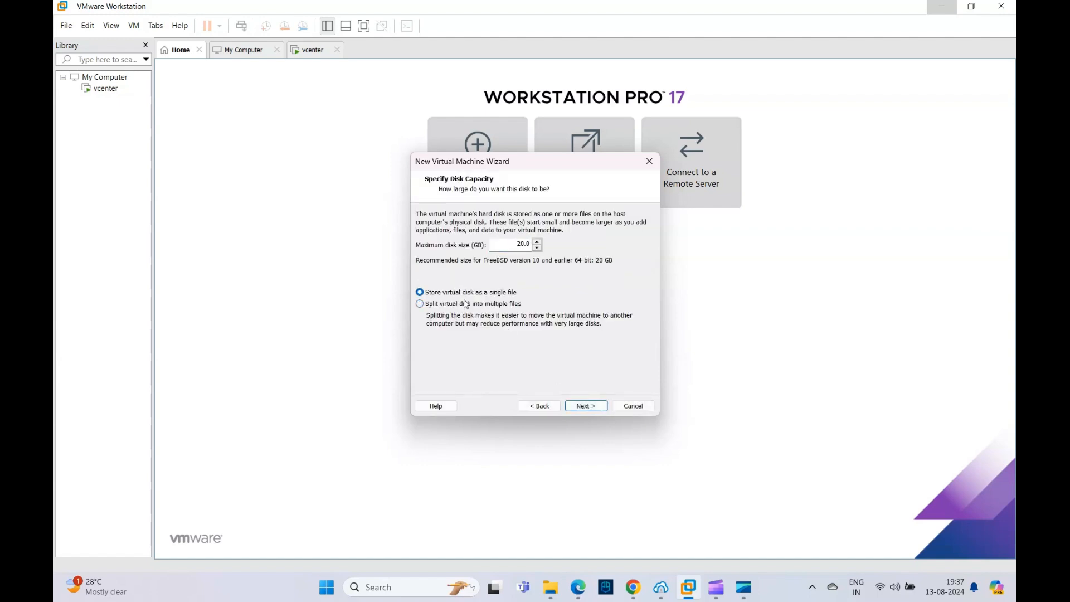
{"action": "left_click", "coordinate": [581, 407]}
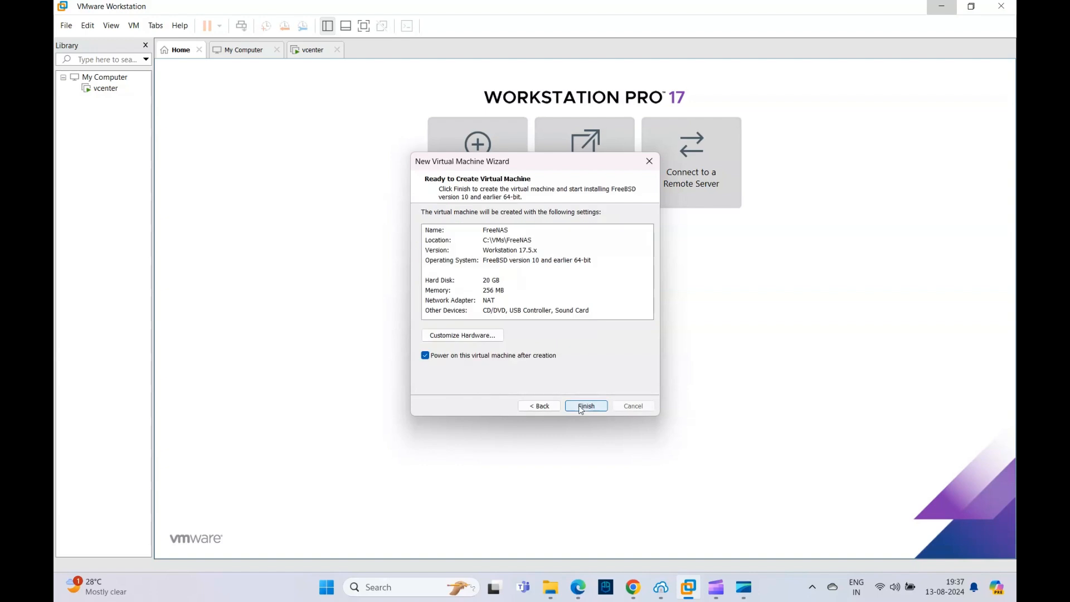
Step: Customize the new virtual machine's hardware by setting its memory to 1024 MB
{"action": "left_click", "coordinate": [463, 336]}
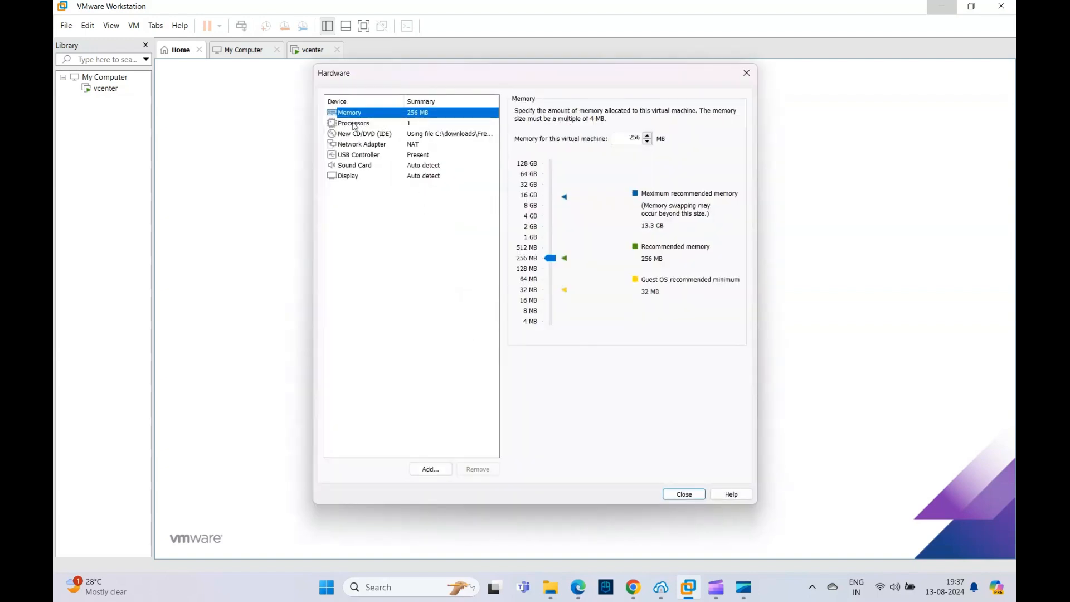
{"action": "left_click", "coordinate": [550, 241]}
{"action": "left_click", "coordinate": [551, 241]}
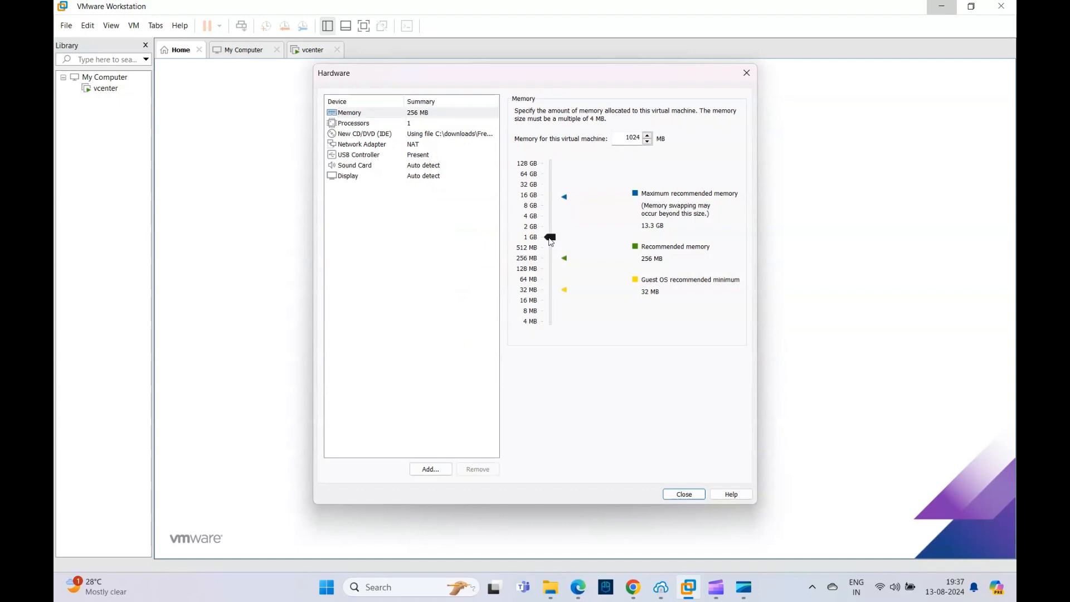
Step: Keep the network adapter on NAT, then finish creating and power on the FreeNAS virtual machine
{"action": "left_click", "coordinate": [372, 145]}
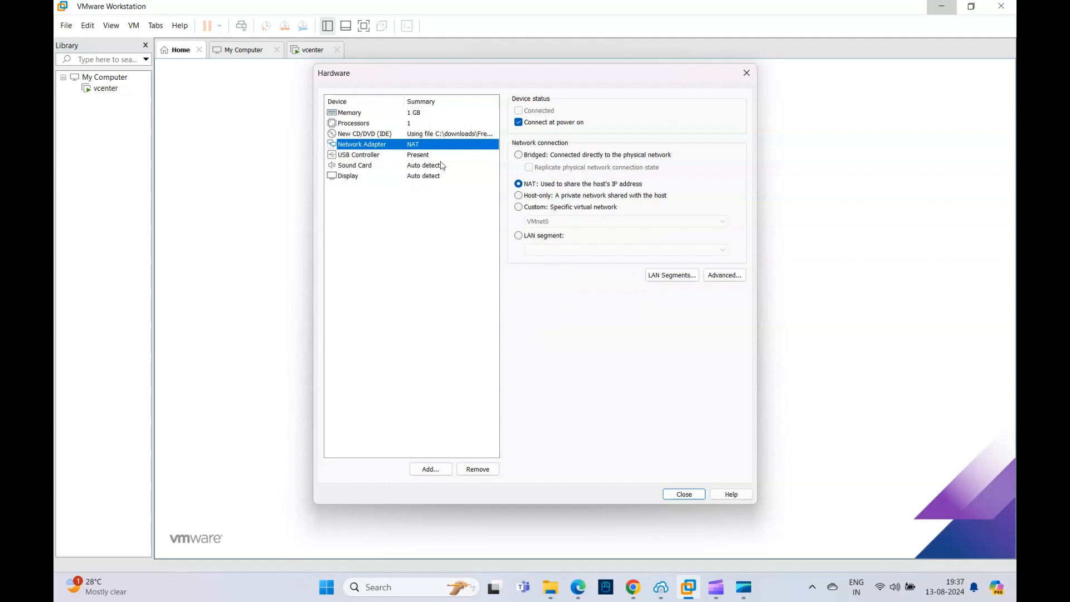
{"action": "left_click", "coordinate": [521, 156]}
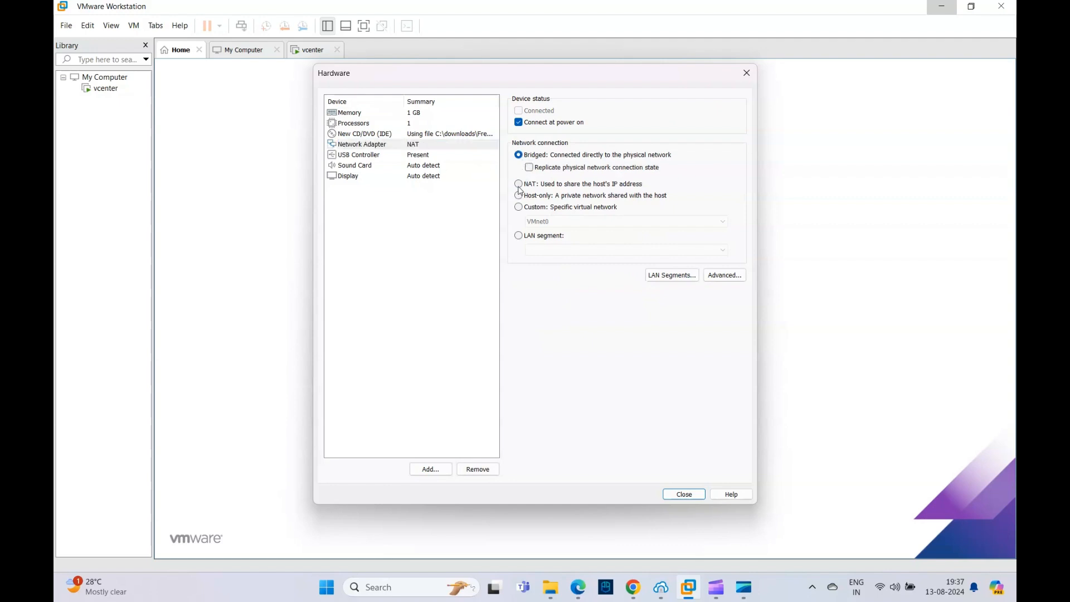
{"action": "left_click", "coordinate": [519, 184]}
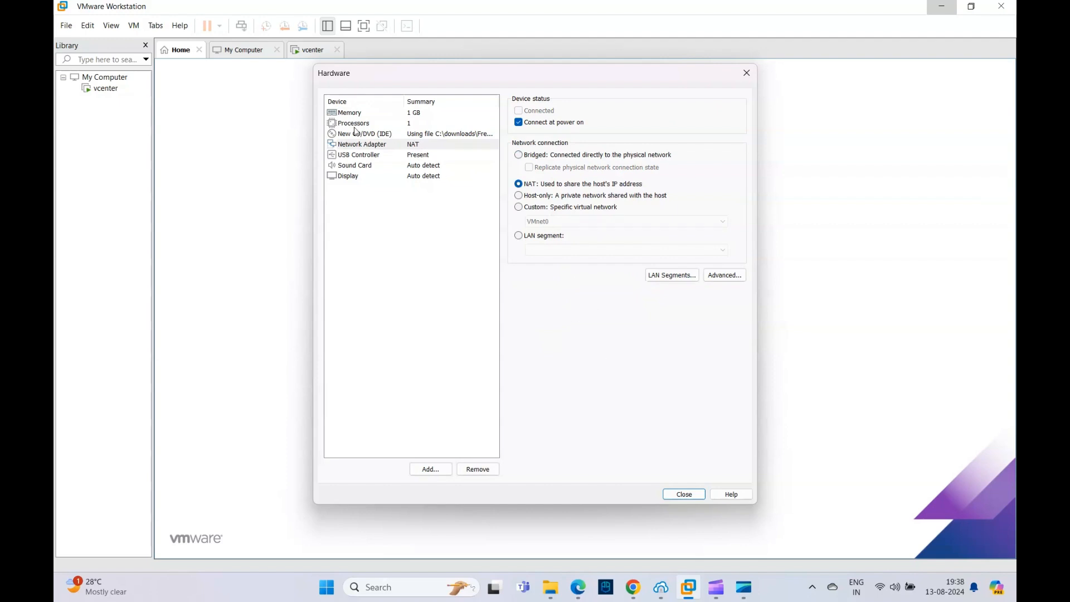
{"action": "left_click", "coordinate": [677, 495]}
{"action": "left_click", "coordinate": [580, 406]}
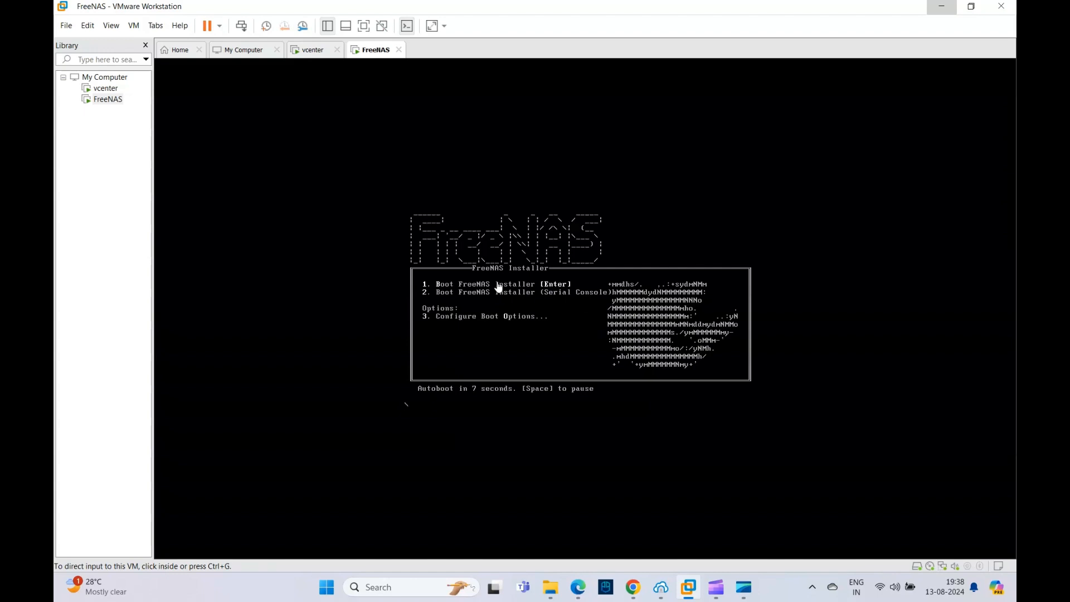
Step: Boot the FreeNAS installer and start Install/Upgrade from the console setup
{"action": "left_click", "coordinate": [526, 314]}
{"action": "key", "text": "Return"}
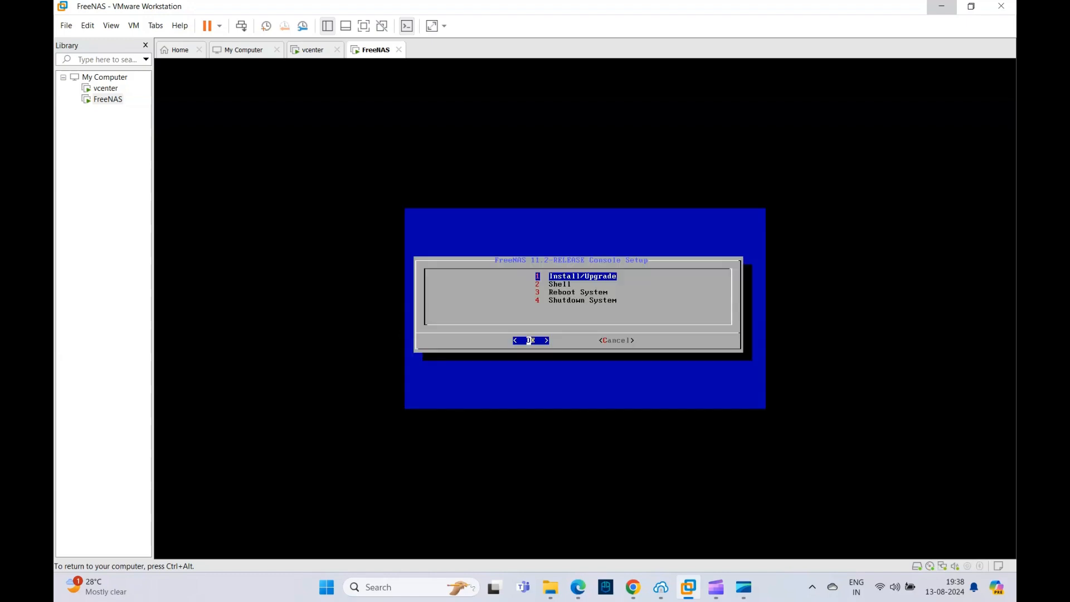
{"action": "key", "text": "Return"}
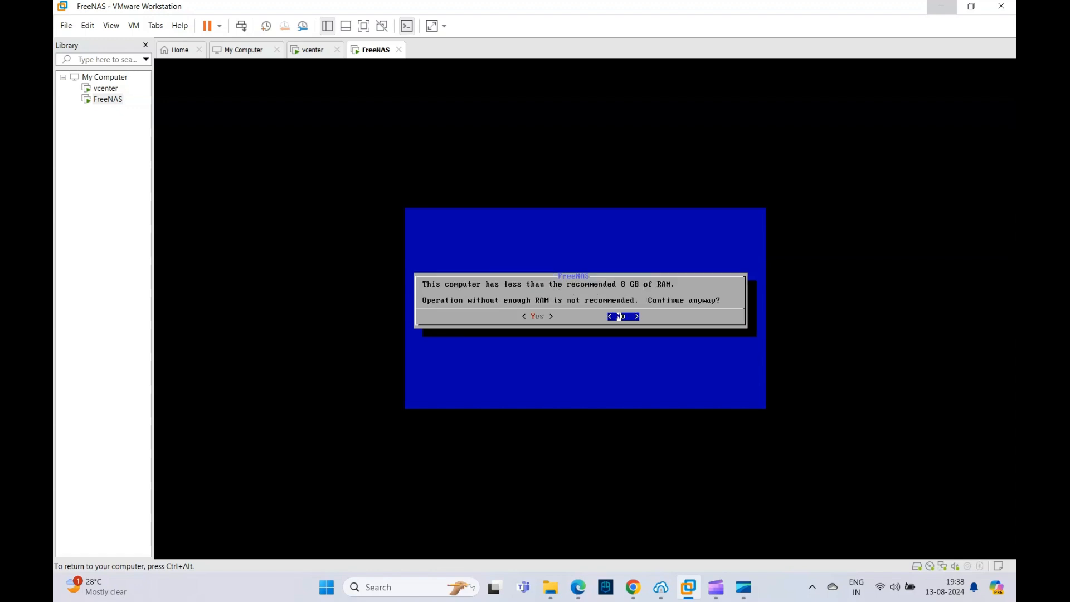
Step: Continue despite the low RAM and proceed with installing FreeNAS on the da0 drive
{"action": "key", "text": "Left"}
{"action": "key", "text": "Return"}
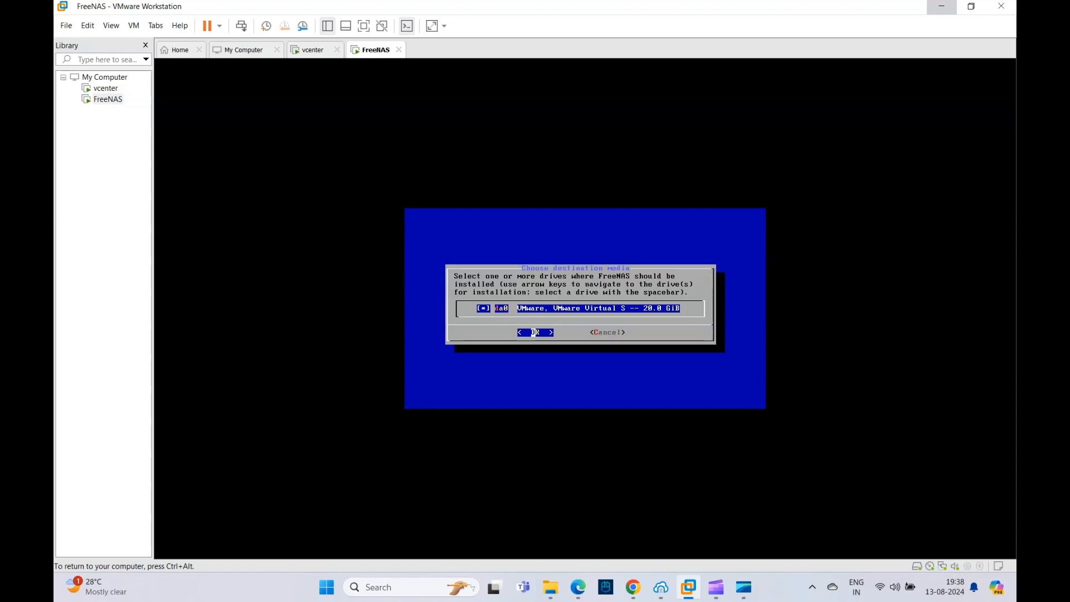
{"action": "key", "text": "Return"}
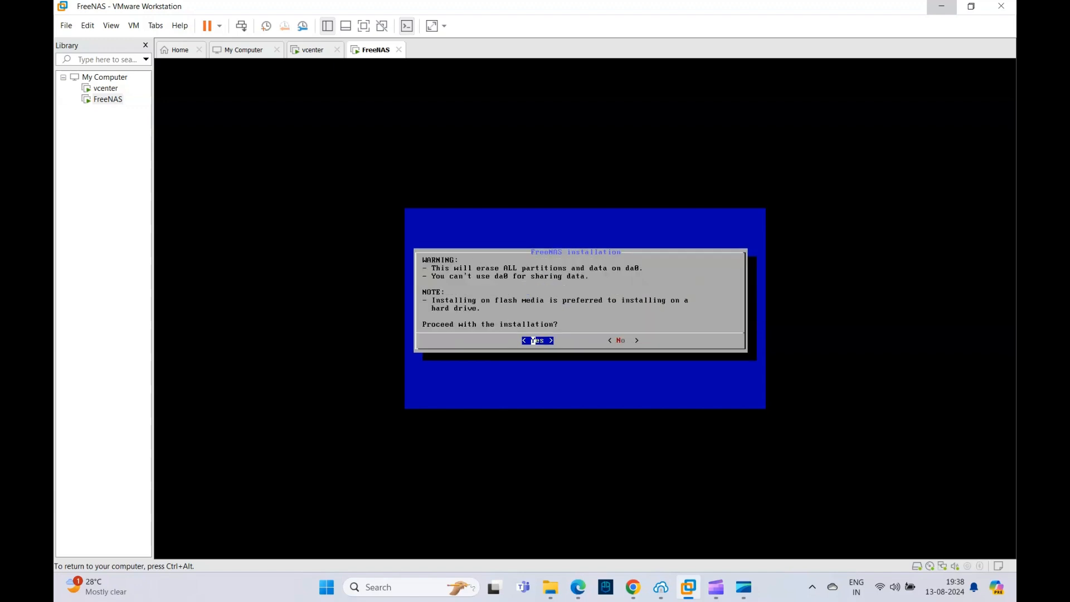
{"action": "key", "text": "Return"}
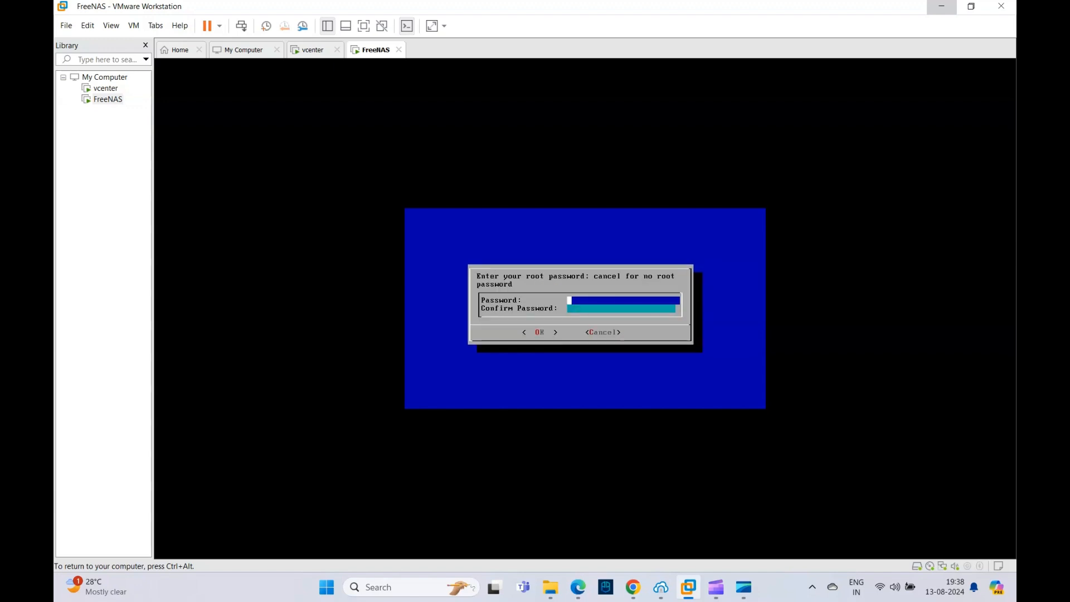
Step: Enter and confirm the root password, then choose to boot FreeNAS via BIOS
{"action": "type", "text": "********"}
{"action": "key", "text": "Tab"}
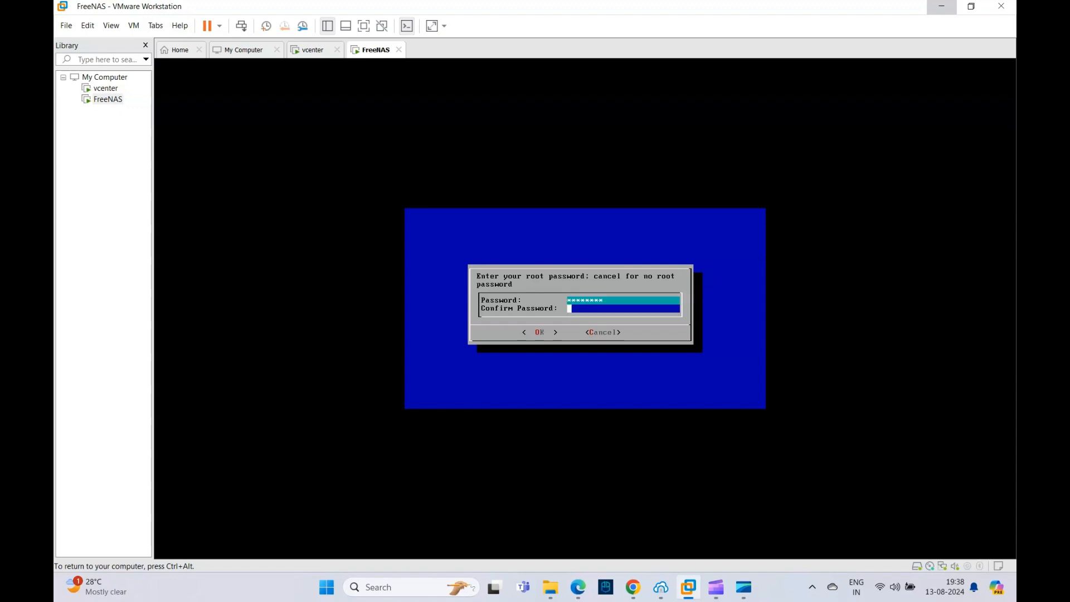
{"action": "type", "text": "********"}
{"action": "key", "text": "Tab"}
{"action": "key", "text": "Return"}
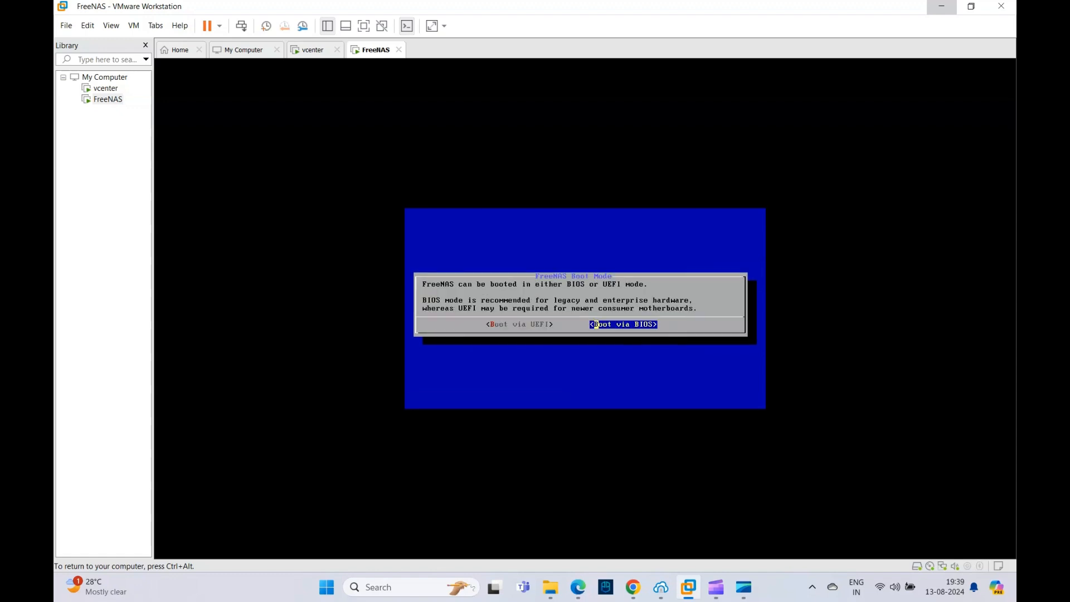
{"action": "key", "text": "Return"}
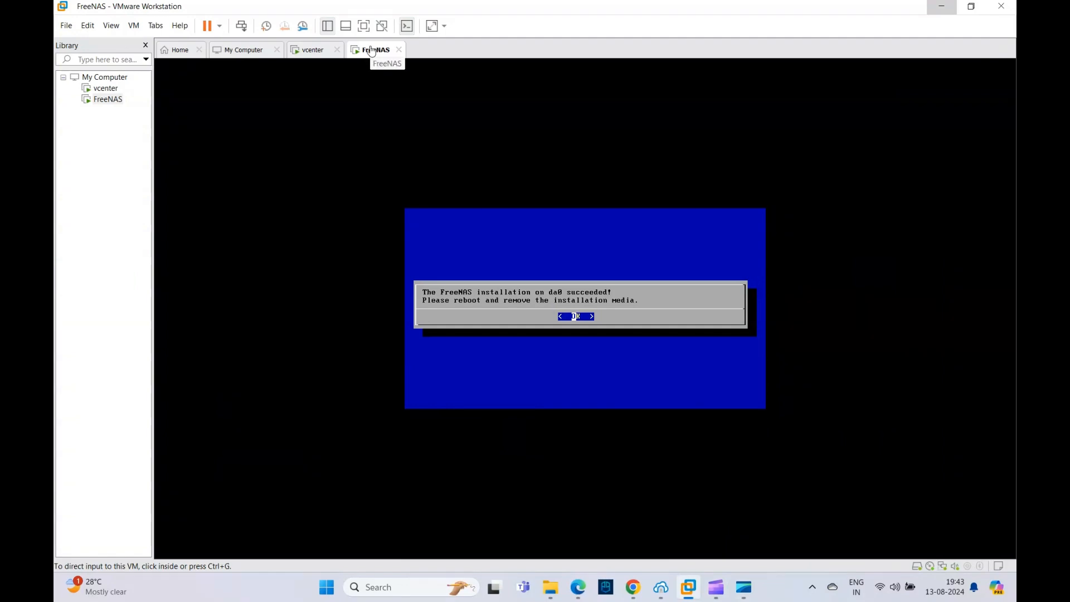
Step: Detach the installer ISO by switching FreeNAS's CD/DVD drive to the physical drive, overriding the guest's lock
{"action": "right_click", "coordinate": [372, 50]}
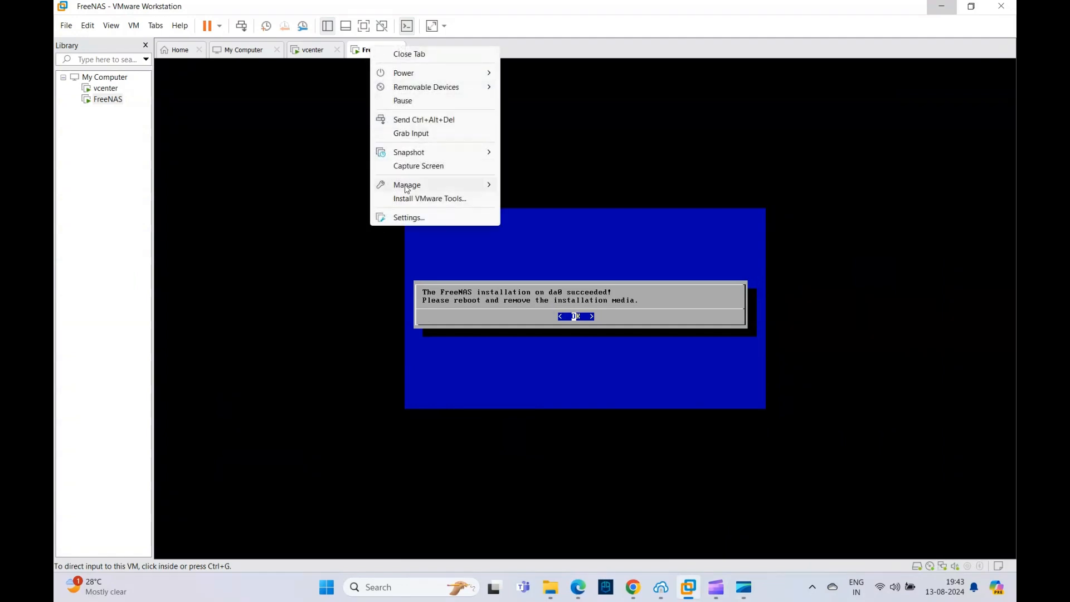
{"action": "left_click", "coordinate": [412, 219]}
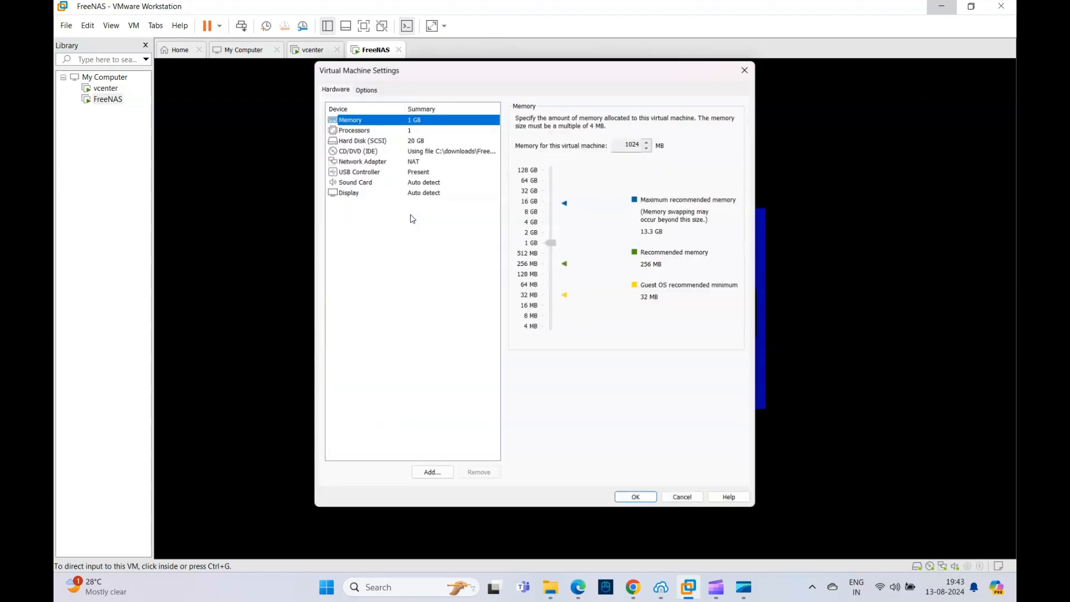
{"action": "left_click", "coordinate": [419, 151]}
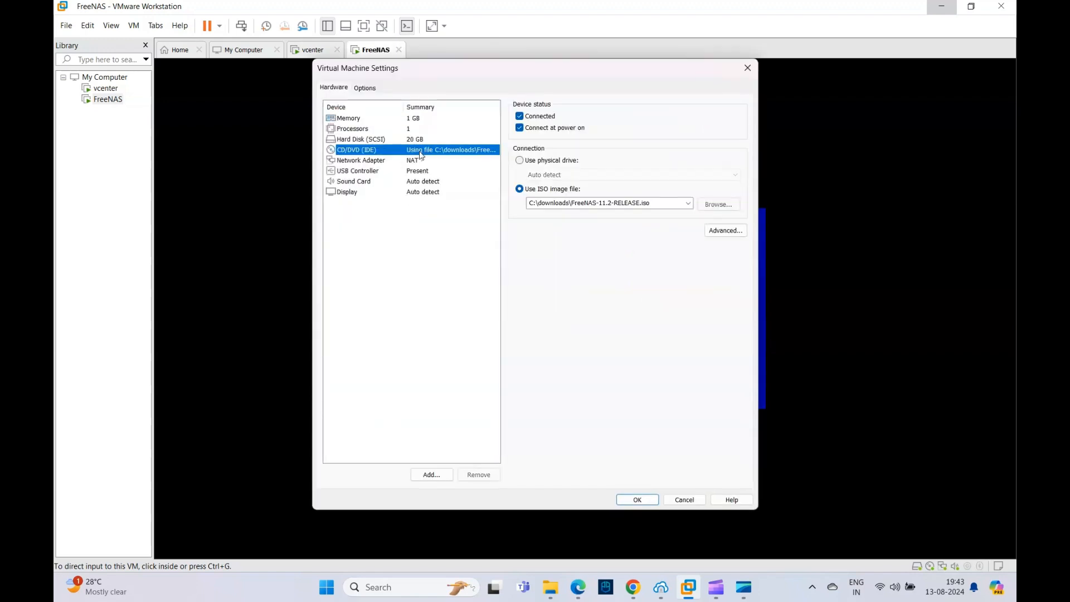
{"action": "left_click", "coordinate": [519, 161]}
{"action": "left_click", "coordinate": [637, 501]}
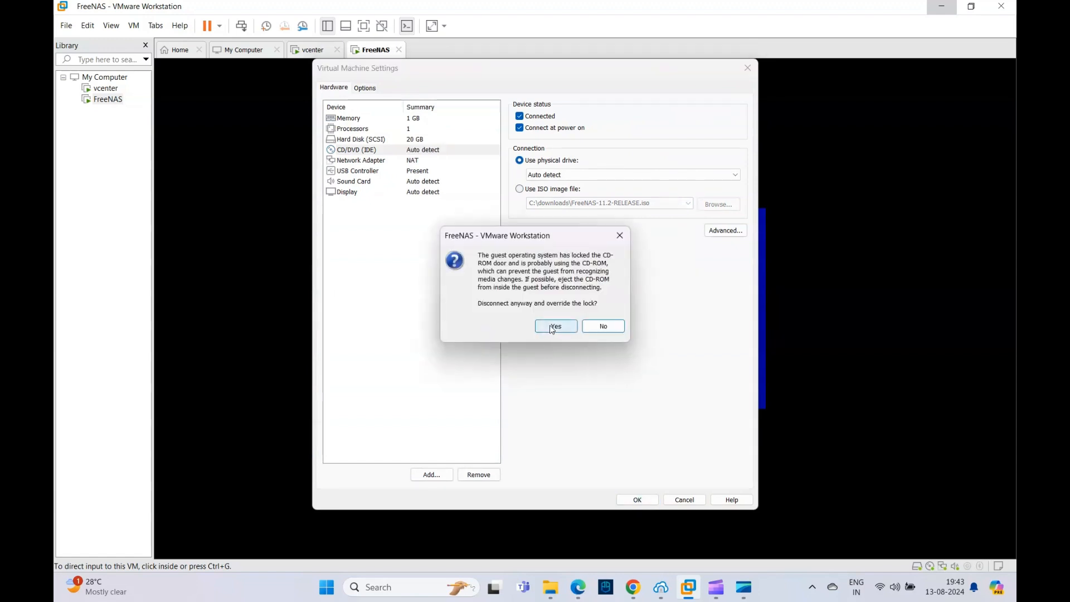
{"action": "left_click", "coordinate": [554, 327]}
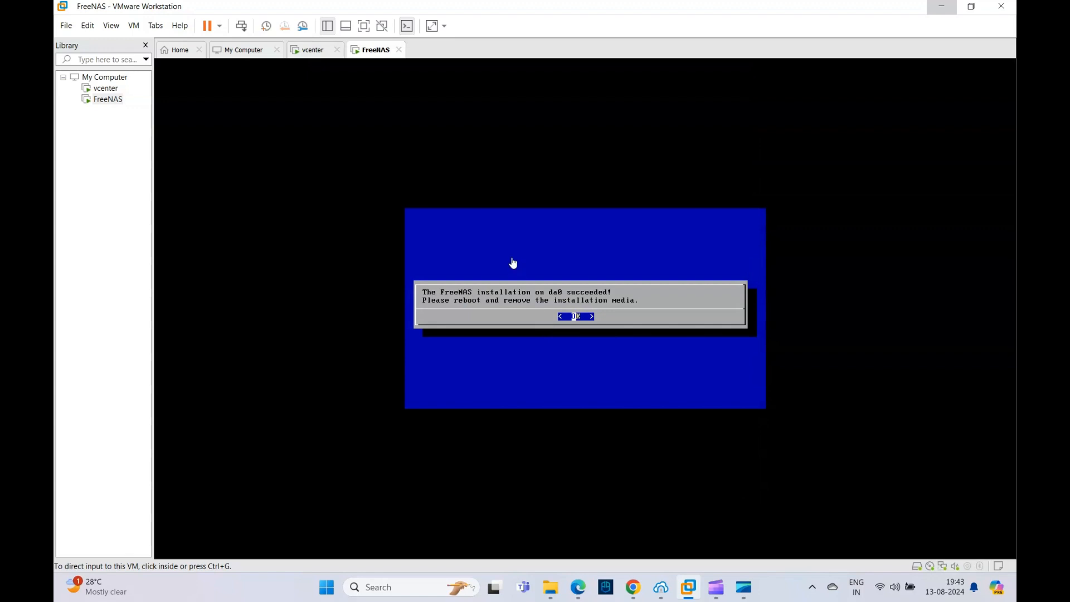
Step: Dismiss the installer's completion notice and try to reboot the system from the console setup
{"action": "left_click", "coordinate": [481, 173]}
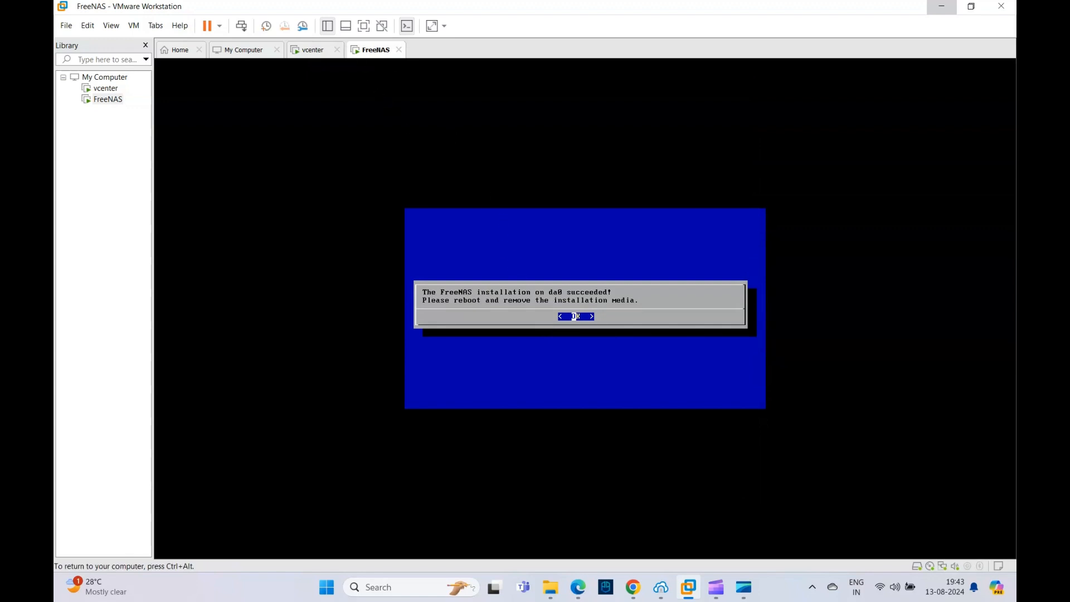
{"action": "key", "text": "Return"}
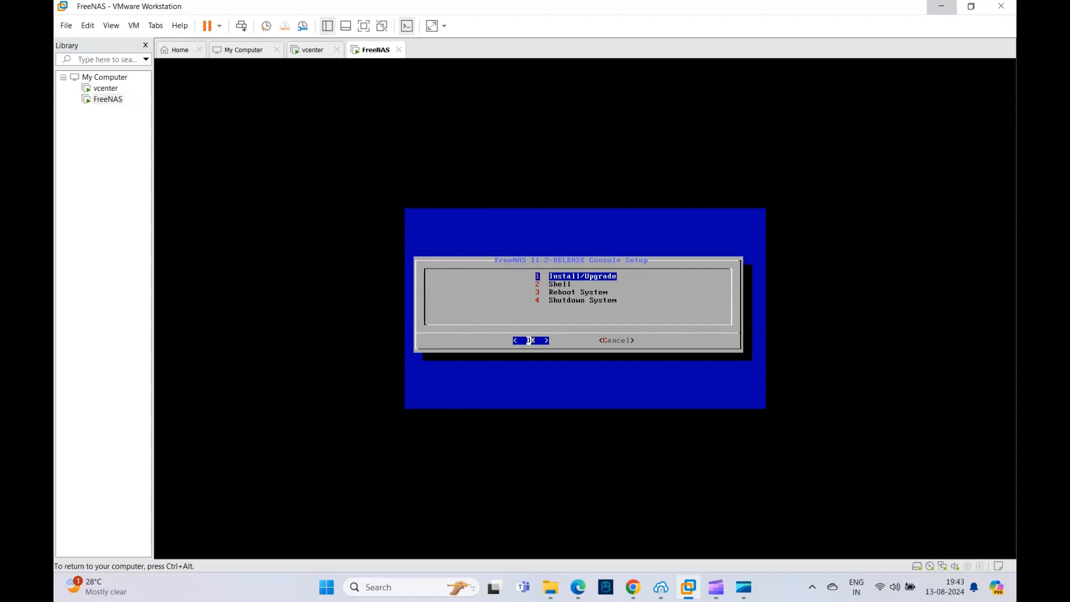
{"action": "key", "text": "Down"}
{"action": "key", "text": "Down"}
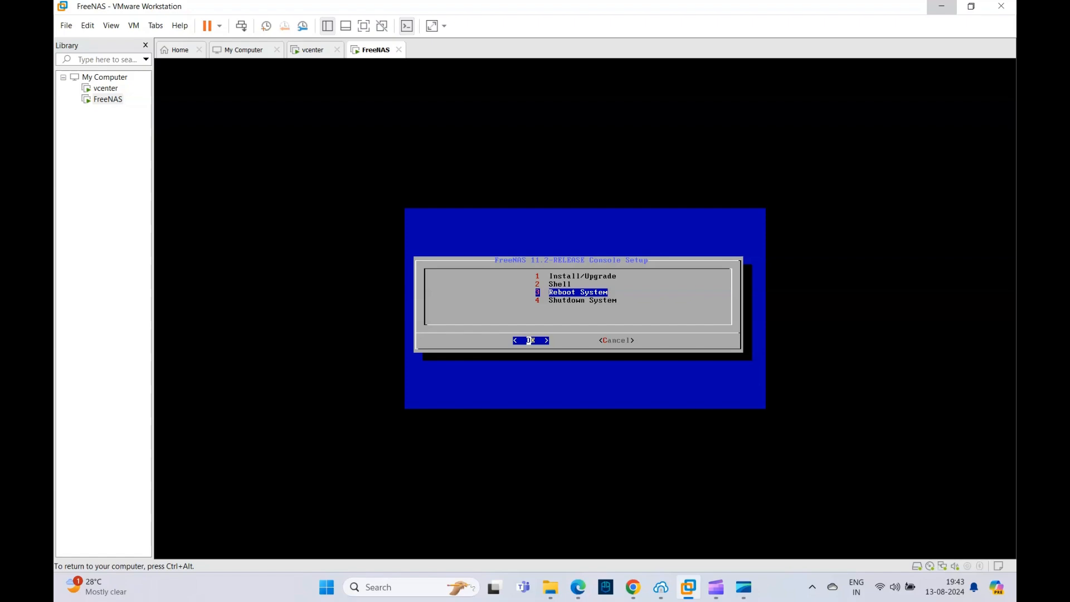
{"action": "key", "text": "Return"}
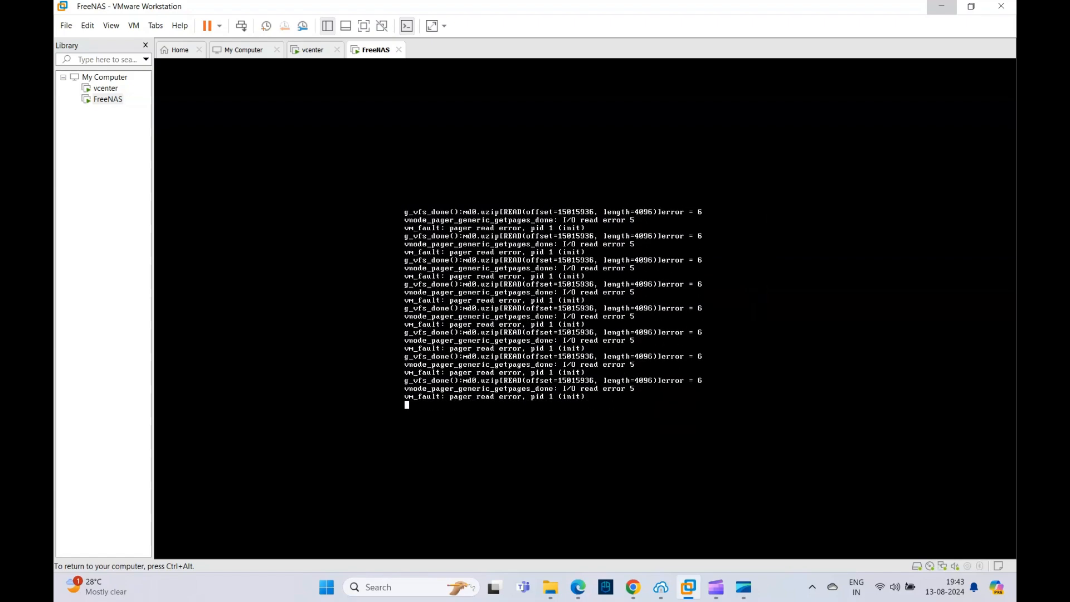
Step: Release the input from the virtual machine and shut down the FreeNAS guest
{"action": "key", "text": "ctrl+alt"}
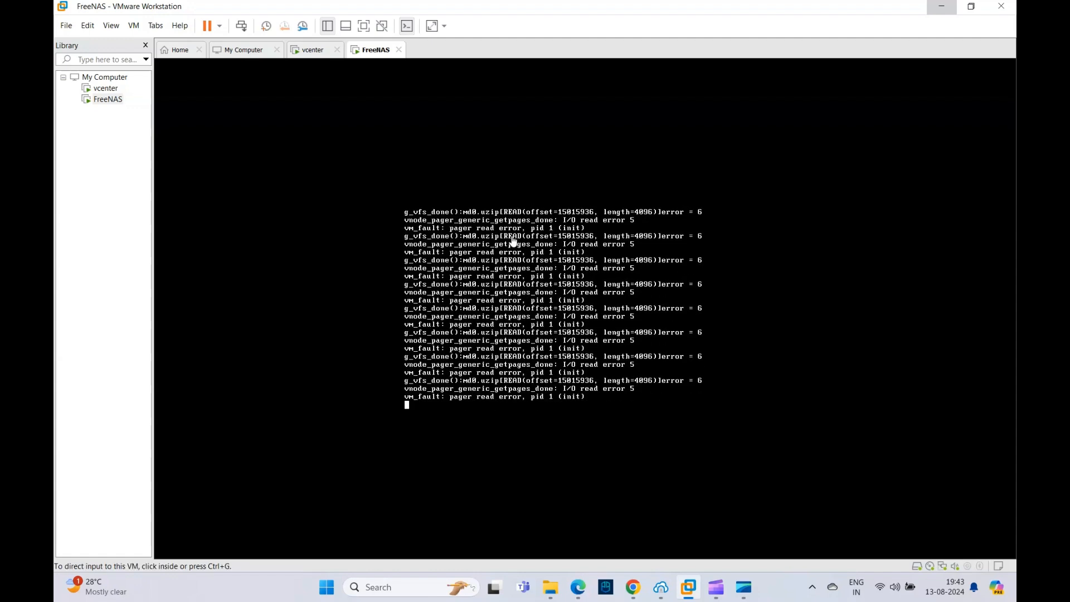
{"action": "right_click", "coordinate": [371, 54]}
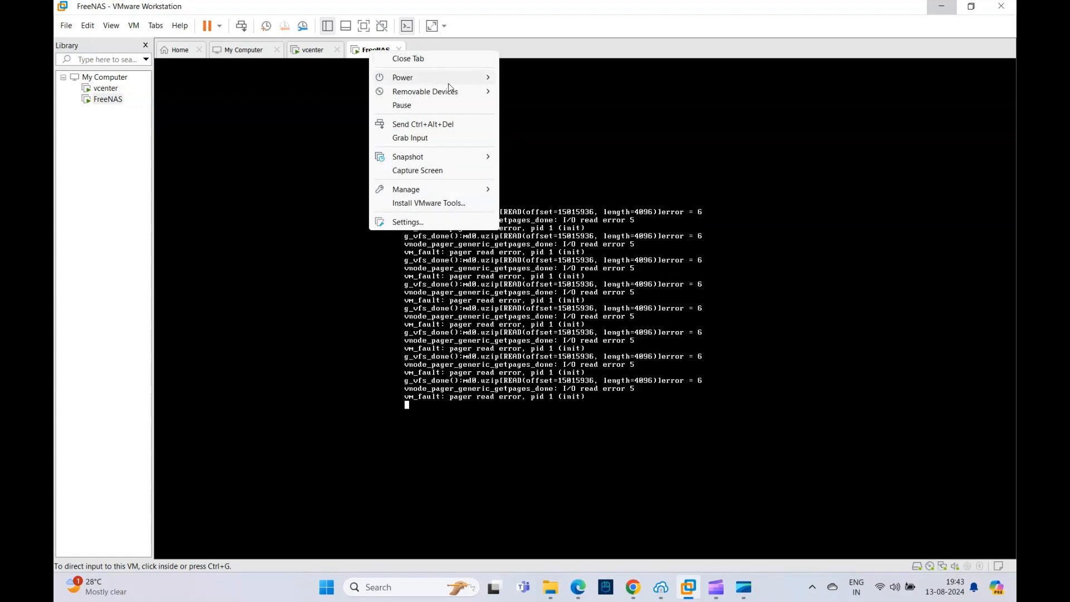
{"action": "mouse_move", "coordinate": [480, 79]}
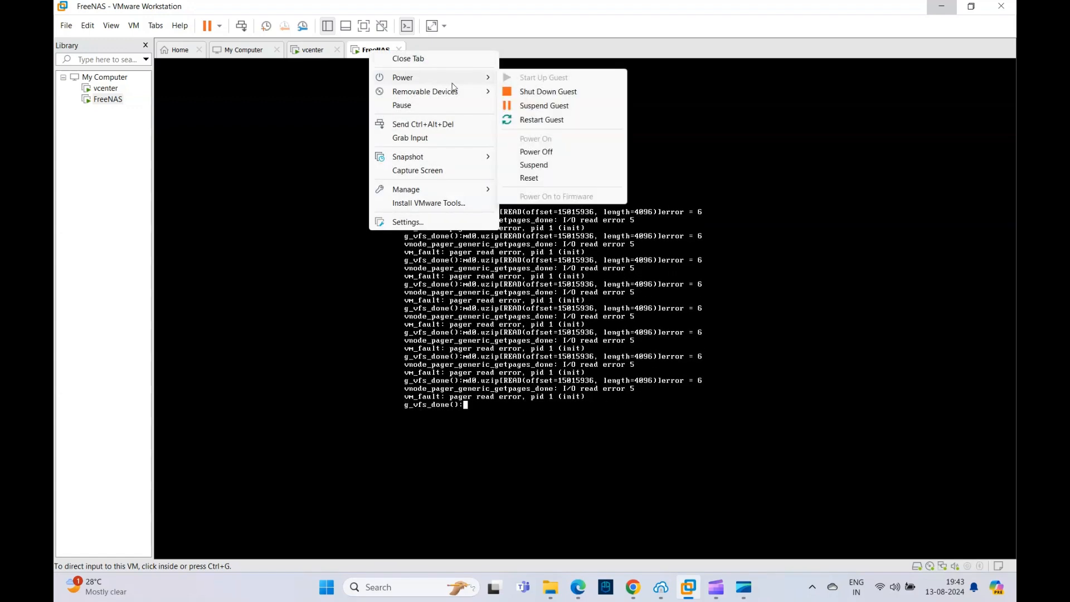
{"action": "left_click", "coordinate": [563, 96]}
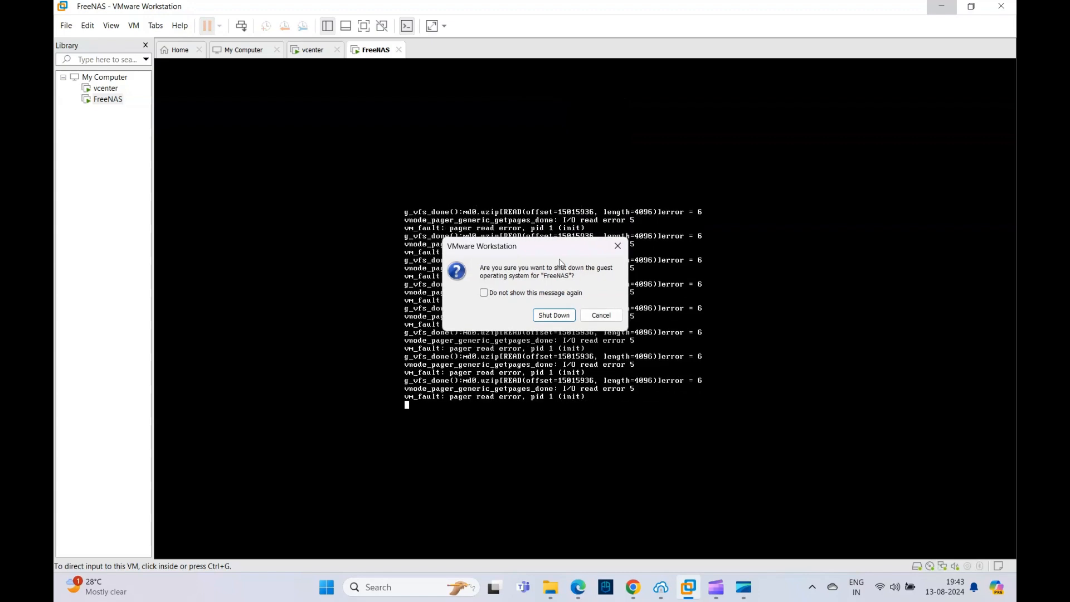
{"action": "left_click", "coordinate": [549, 316]}
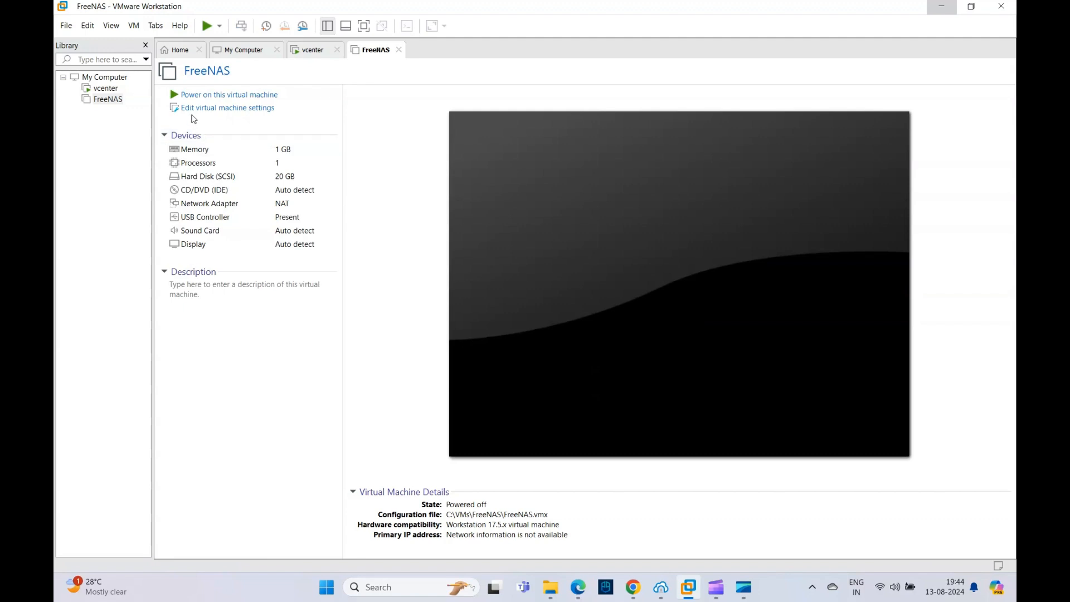
Step: Power on the FreeNAS virtual machine to its firmware setup
{"action": "right_click", "coordinate": [379, 54]}
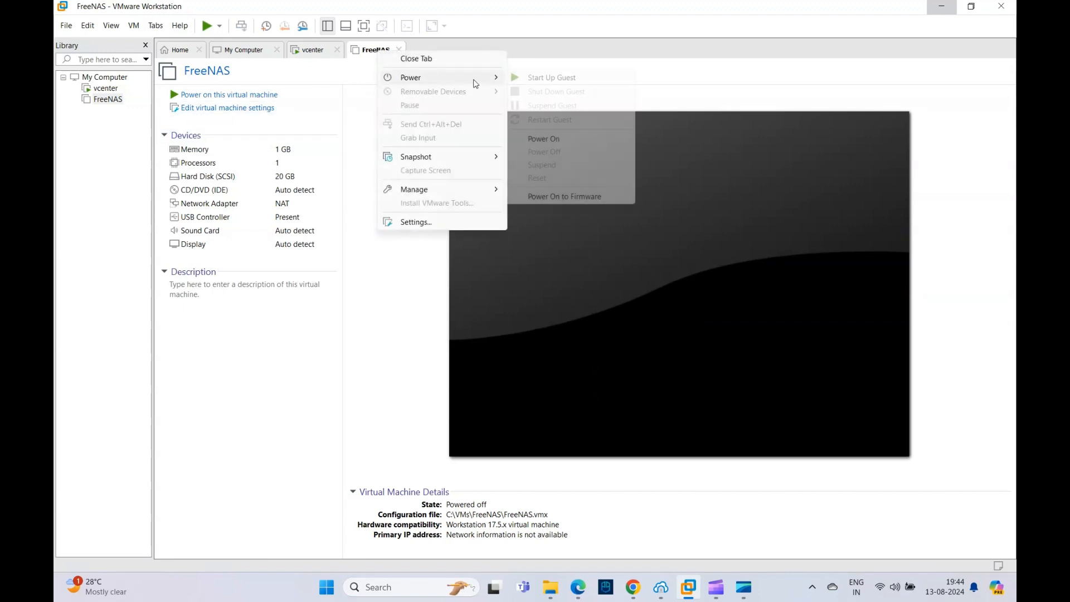
{"action": "mouse_move", "coordinate": [493, 78]}
{"action": "left_click", "coordinate": [560, 198]}
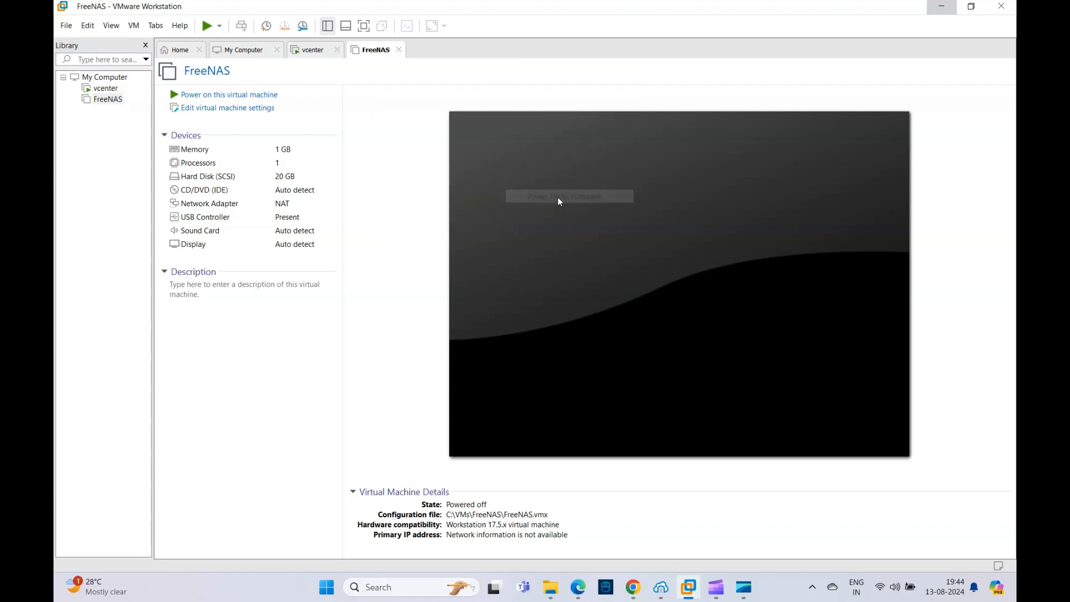
{"action": "left_click", "coordinate": [559, 202]}
Step: Move Removable Devices below Hard Drive and CD-ROM Drive in the BIOS boot order
{"action": "key", "text": "Right"}
{"action": "key", "text": "Right"}
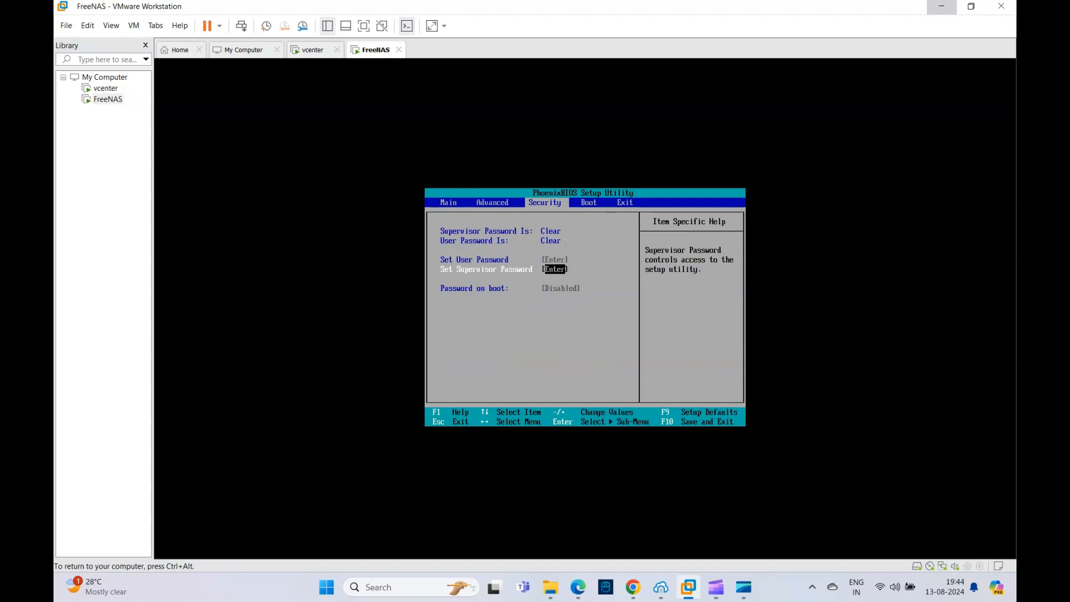
{"action": "key", "text": "Right"}
{"action": "key", "text": "minus"}
{"action": "key", "text": "minus"}
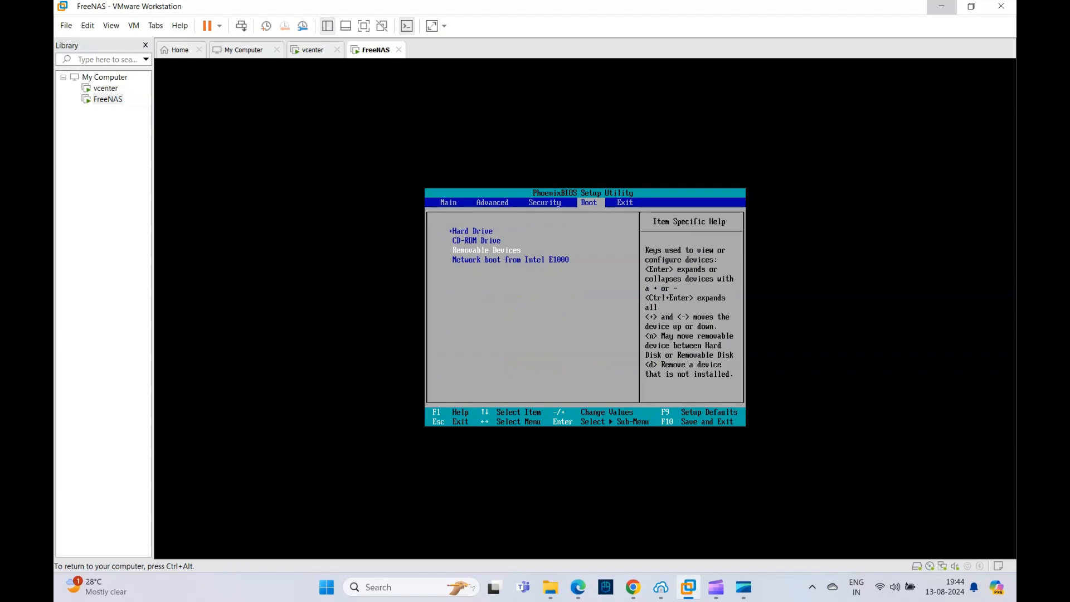
Step: Save the BIOS changes, exit the setup and boot FreeNAS
{"action": "key", "text": "F10"}
{"action": "key", "text": "Return"}
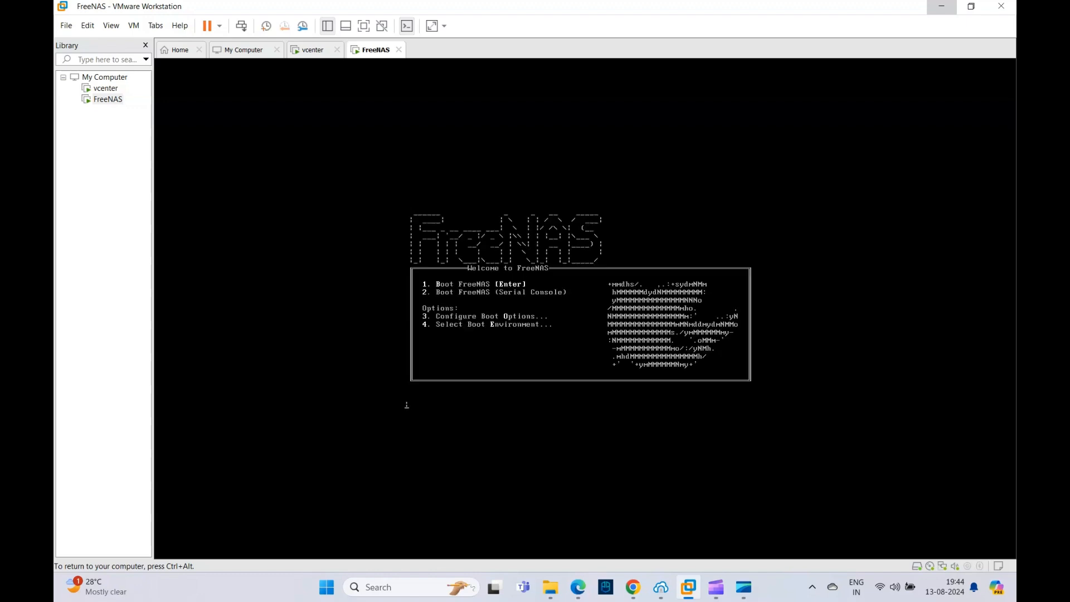
{"action": "key", "text": "Return"}
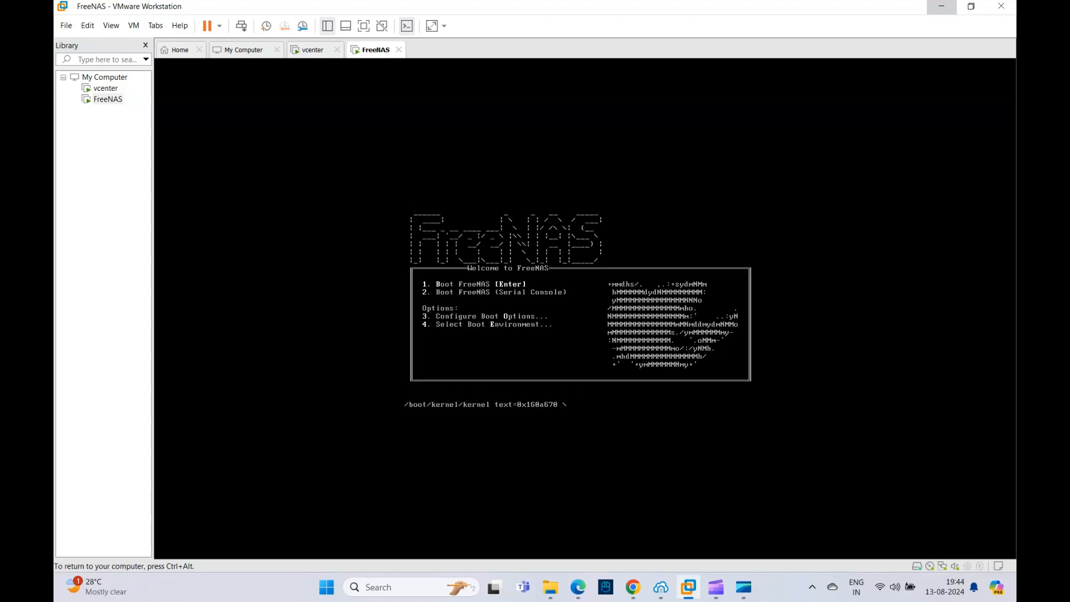
Step: Release the input from the guest and examine FreeNAS's network adapter settings without changing them
{"action": "key", "text": "ctrl+alt"}
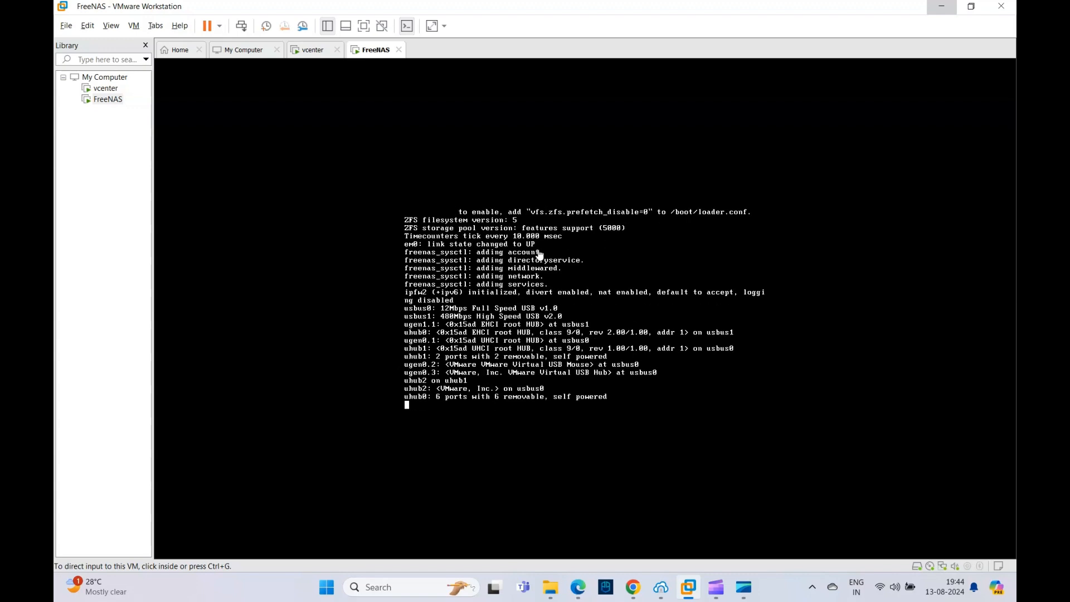
{"action": "right_click", "coordinate": [372, 51]}
{"action": "left_click", "coordinate": [429, 222]}
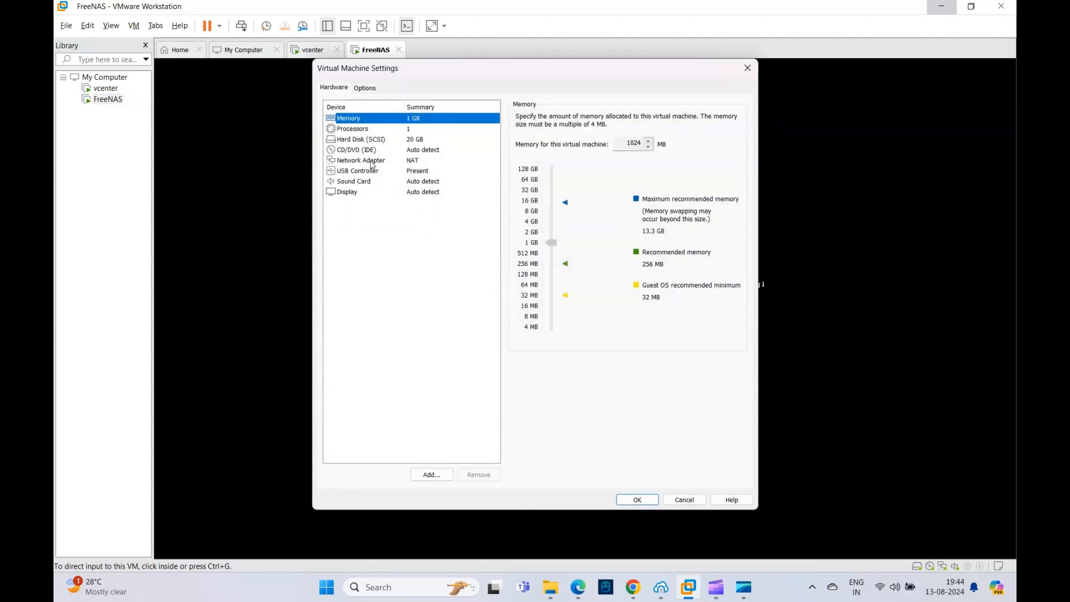
{"action": "left_click", "coordinate": [361, 162]}
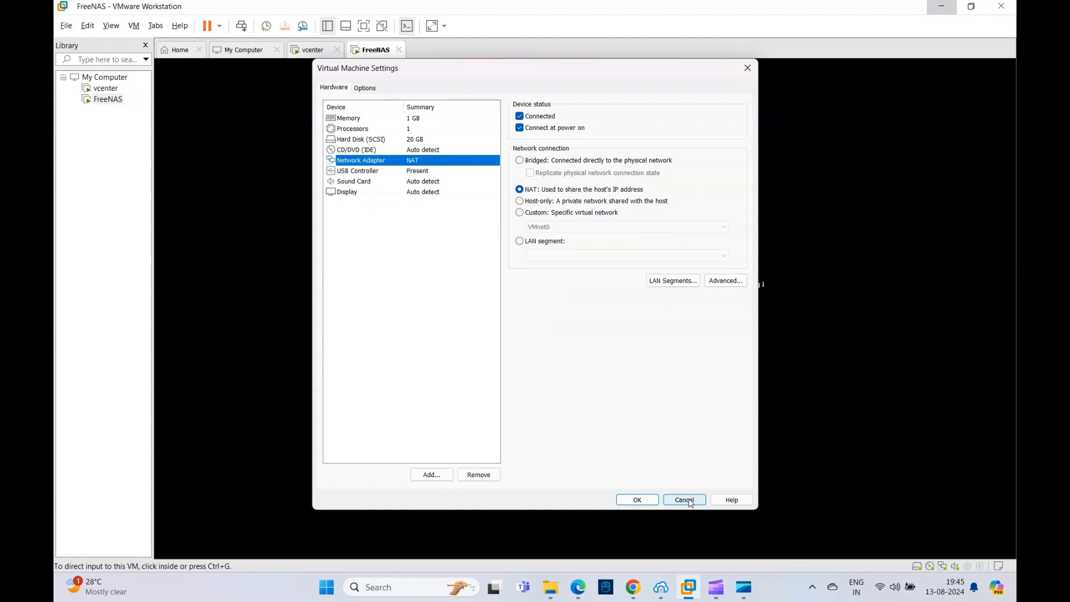
{"action": "left_click", "coordinate": [689, 501]}
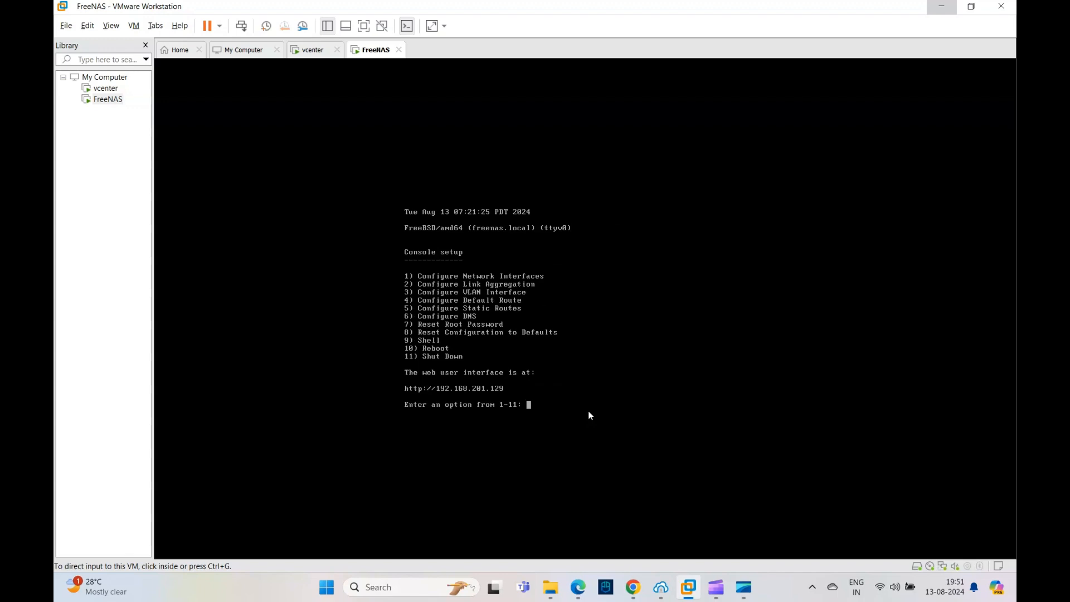
Step: Set FreeNAS's network adapter to a bridged connection to the physical network
{"action": "right_click", "coordinate": [372, 54]}
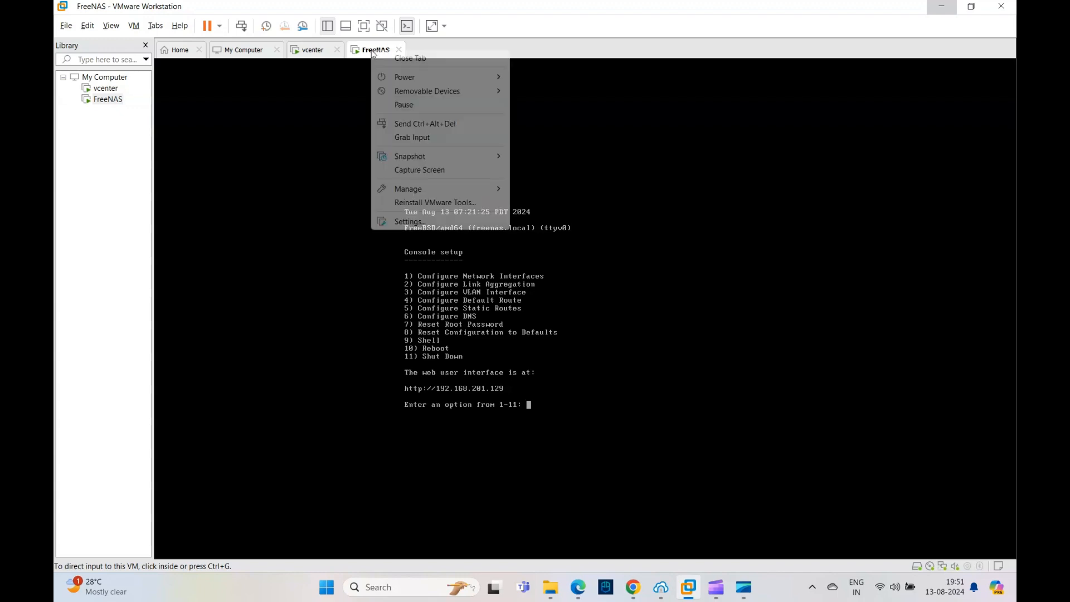
{"action": "left_click", "coordinate": [430, 221]}
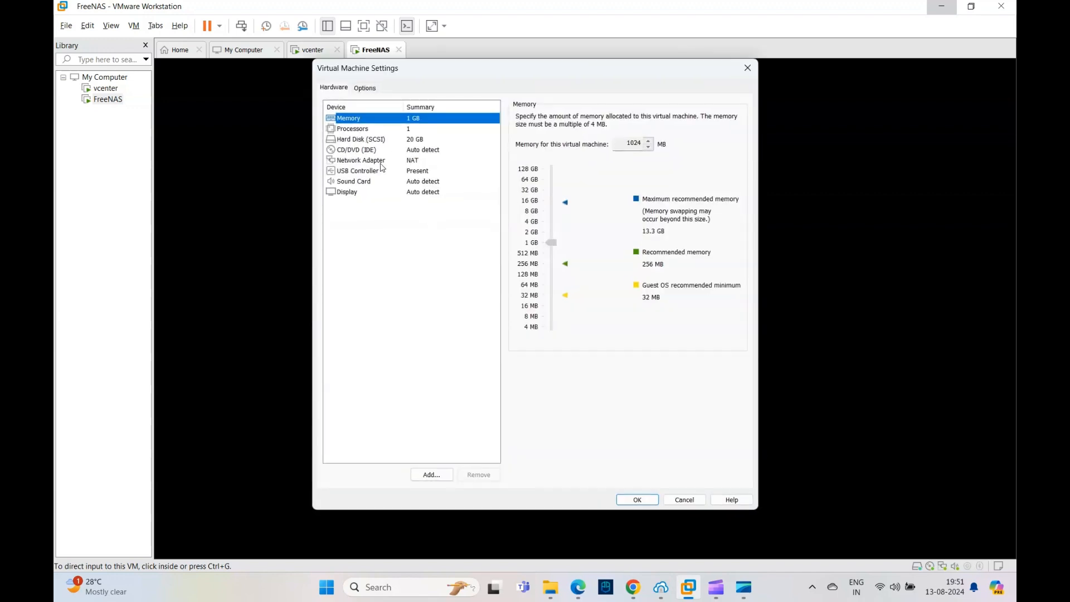
{"action": "left_click", "coordinate": [382, 162]}
{"action": "left_click", "coordinate": [522, 162]}
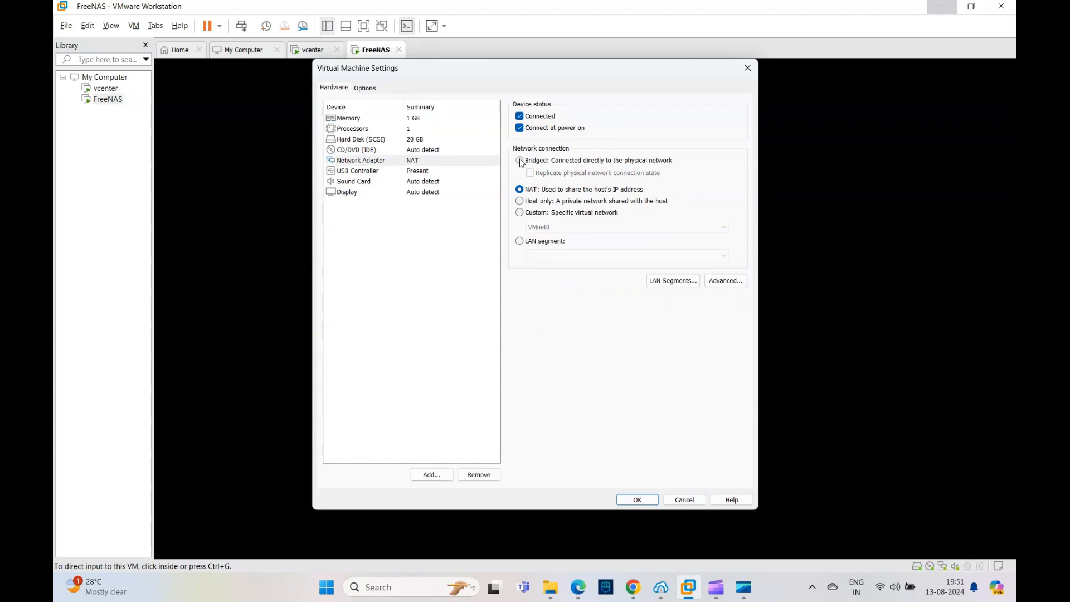
{"action": "left_click", "coordinate": [644, 500]}
Step: Start configuring network interface em0 from the console setup, declining both the network configuration reset and DHCP
{"action": "left_click", "coordinate": [560, 381]}
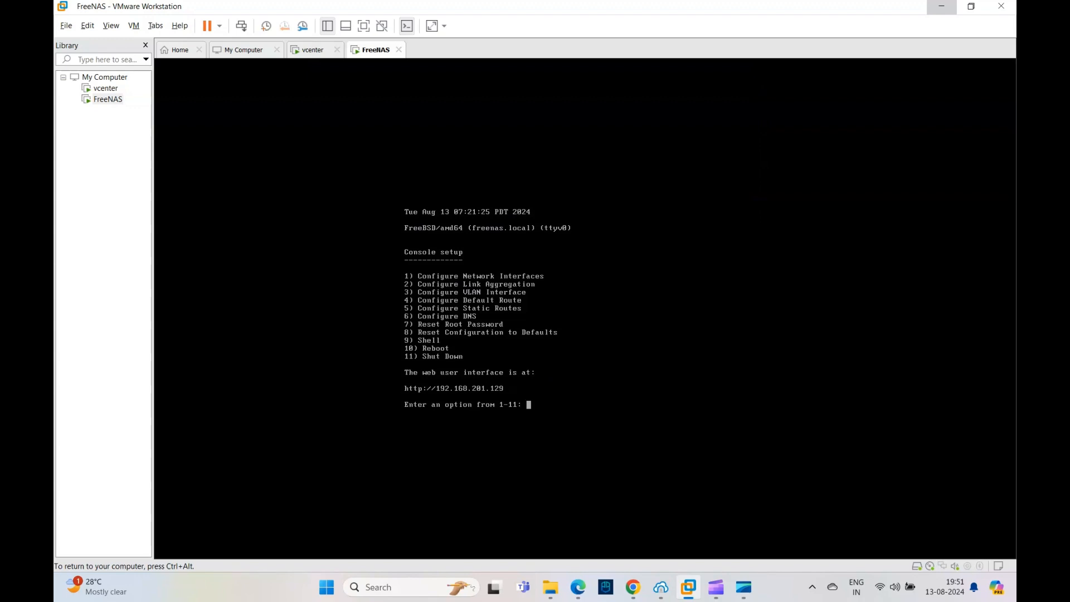
{"action": "type", "text": "1"}
{"action": "key", "text": "Return"}
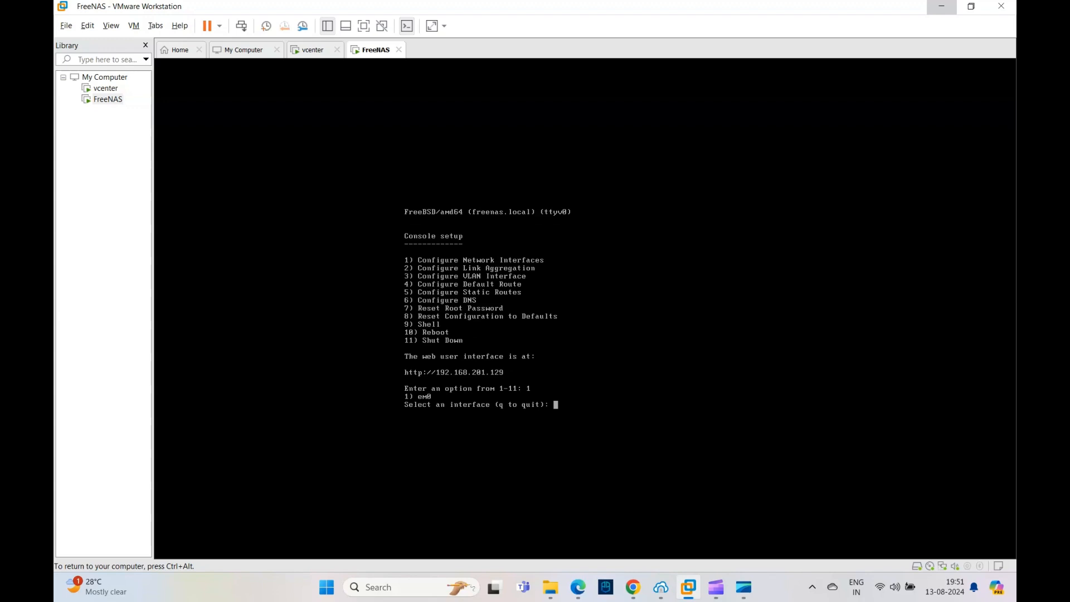
{"action": "type", "text": "1"}
{"action": "key", "text": "Return"}
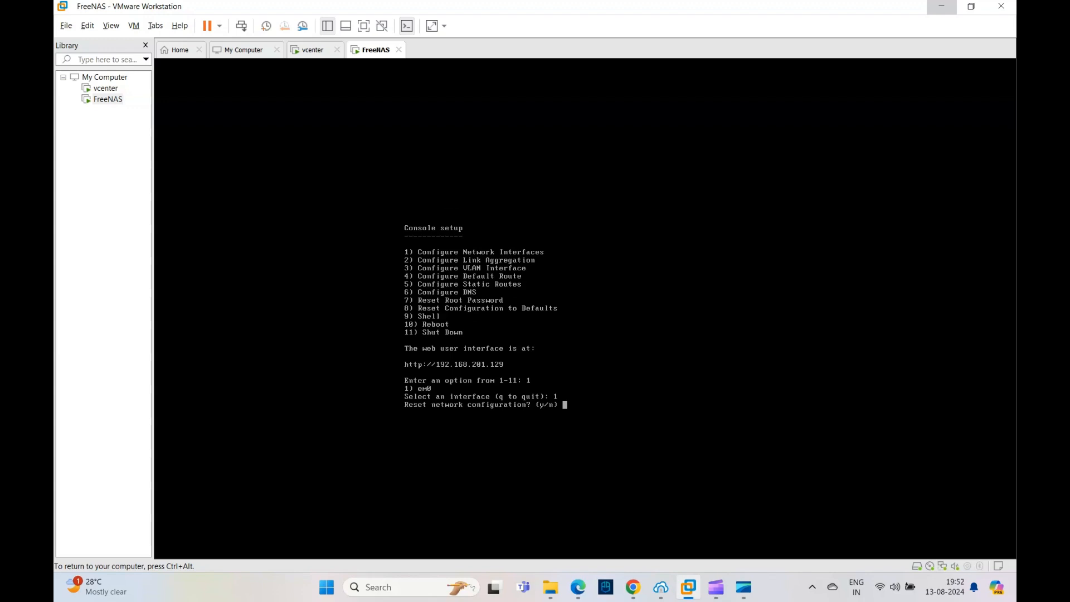
{"action": "type", "text": "n"}
{"action": "key", "text": "Return"}
{"action": "type", "text": "n"}
{"action": "key", "text": "Return"}
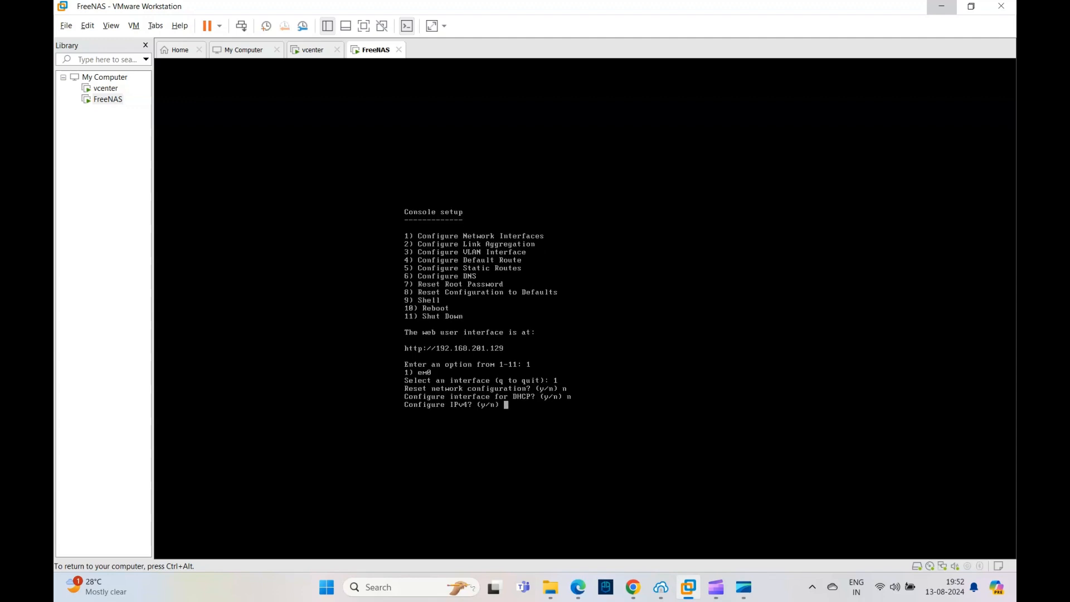
Step: Choose to configure IPv4 and enter em0 as the interface name
{"action": "type", "text": "y"}
{"action": "key", "text": "Return"}
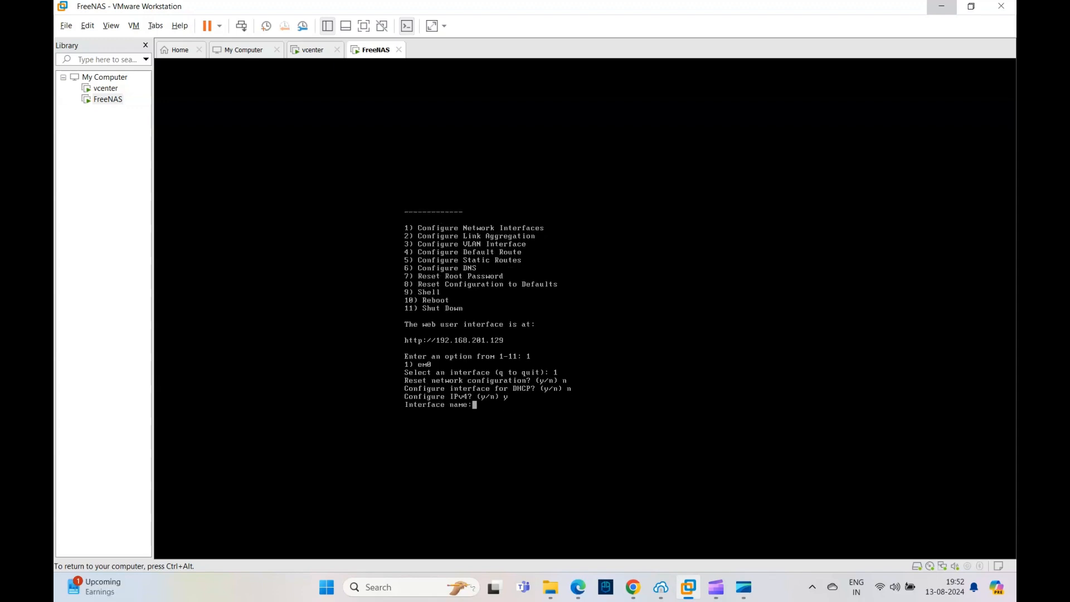
{"action": "type", "text": "em0"}
{"action": "key", "text": "Return"}
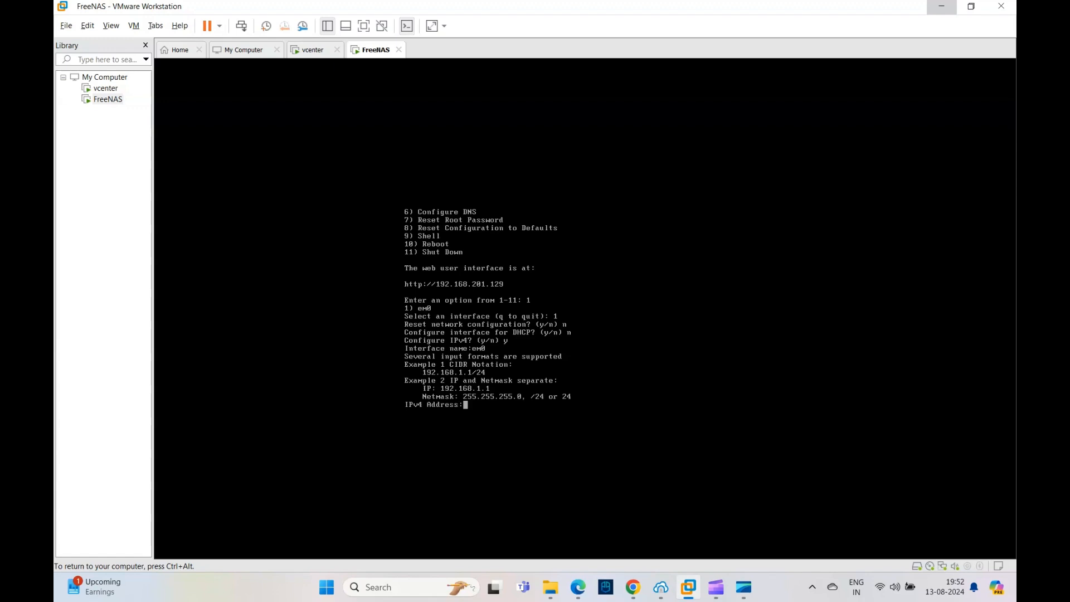
Step: Set the IPv4 address to 192.168.1.100 with netmask 255.255.255.0, and decline IPv6 configuration
{"action": "type", "text": "192.168.1.100"}
{"action": "key", "text": "Return"}
{"action": "type", "text": "255.255.255.0"}
{"action": "key", "text": "Return"}
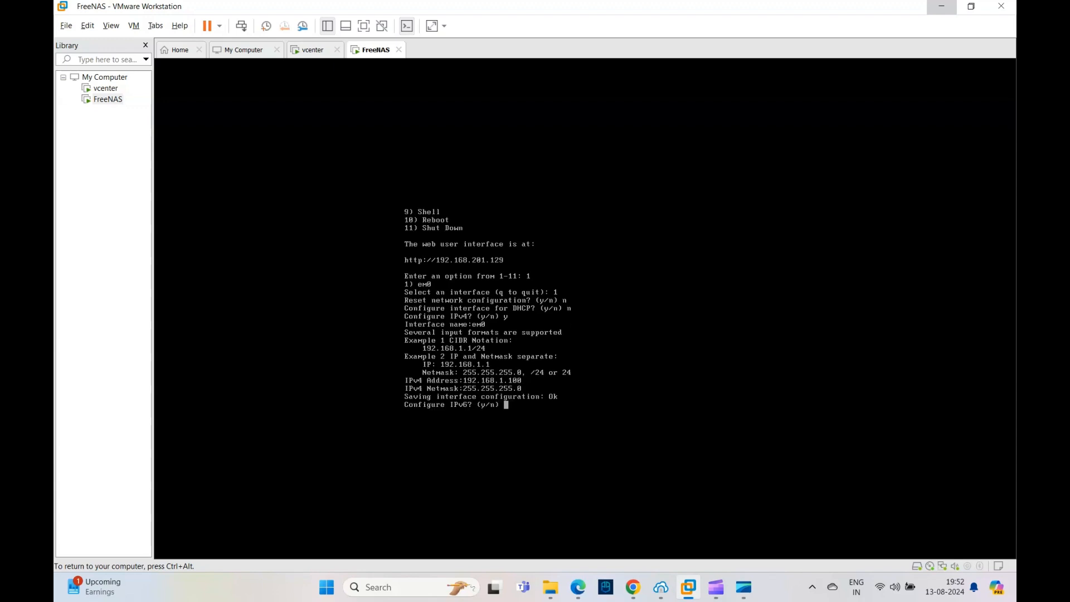
{"action": "type", "text": "n"}
{"action": "key", "text": "Return"}
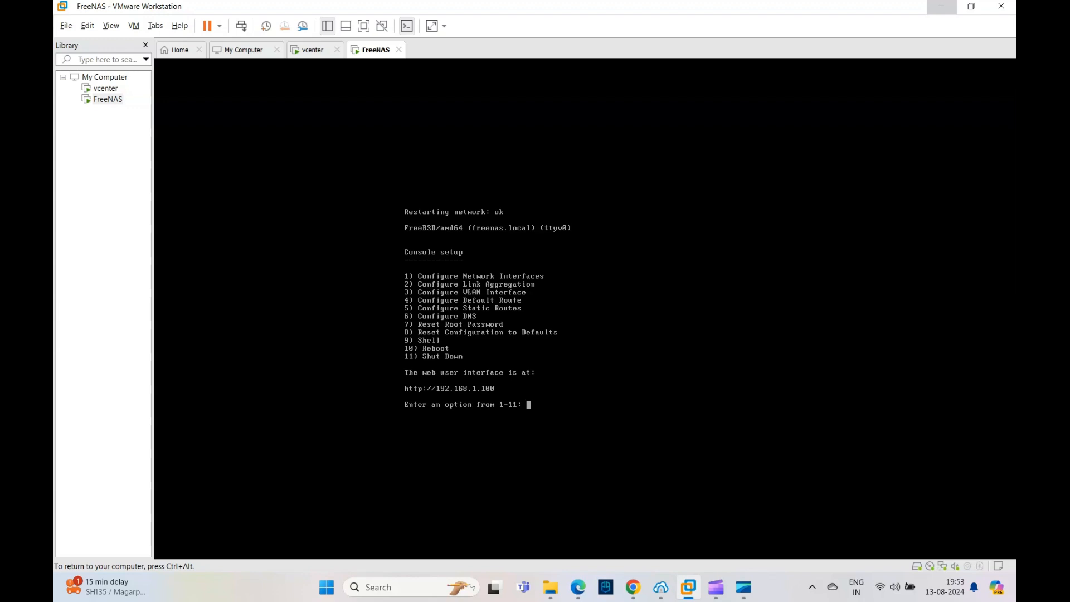
{"action": "key", "text": "ctrl+alt"}
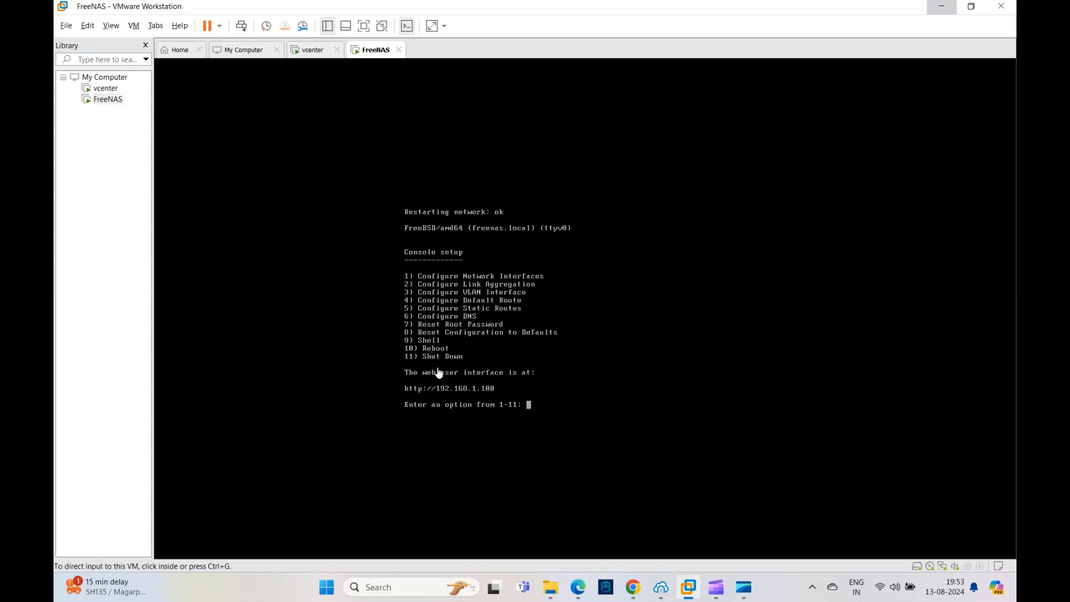
{"action": "left_click", "coordinate": [636, 589]}
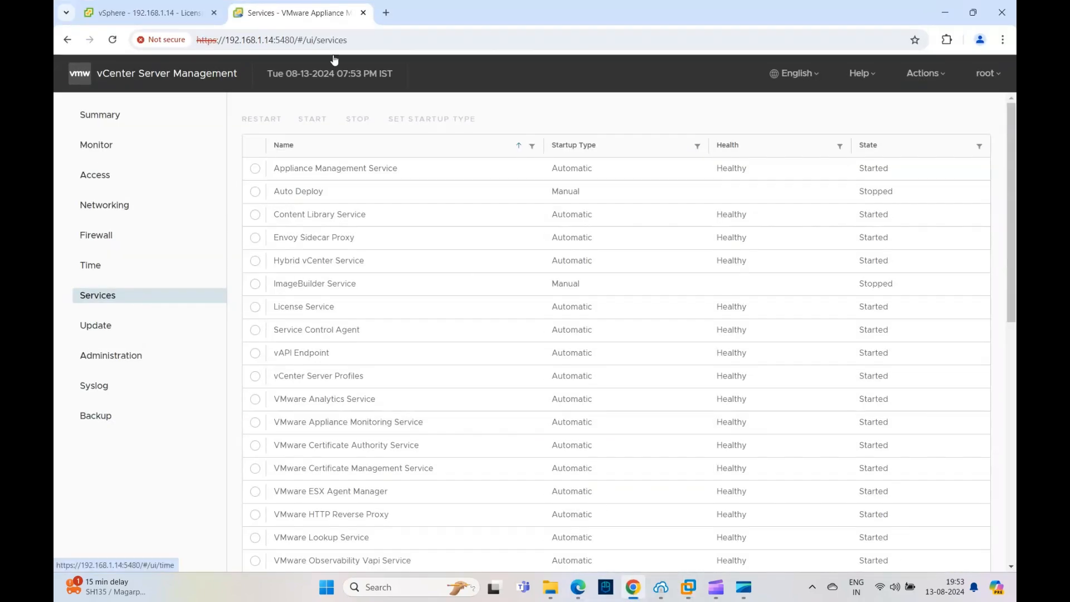
{"action": "left_click", "coordinate": [386, 12]}
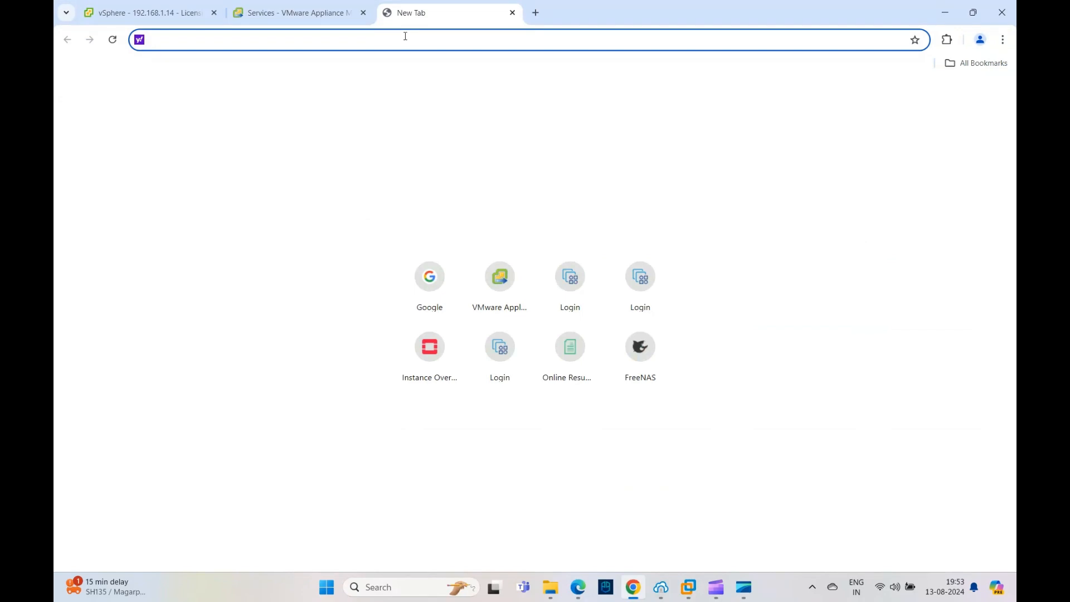
{"action": "type", "text": "http"}
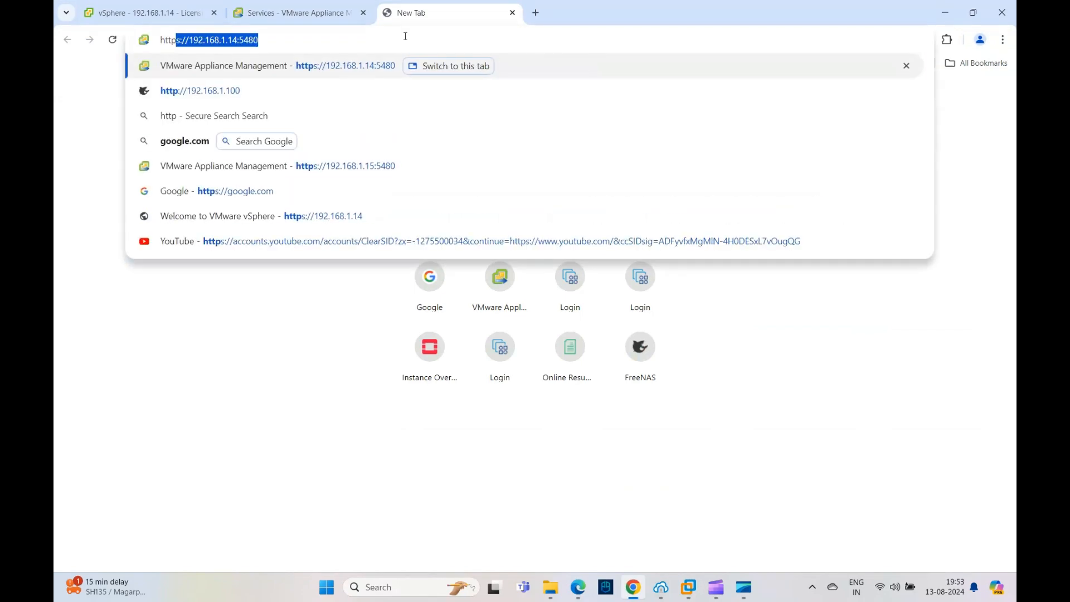
{"action": "type", "text": ":"}
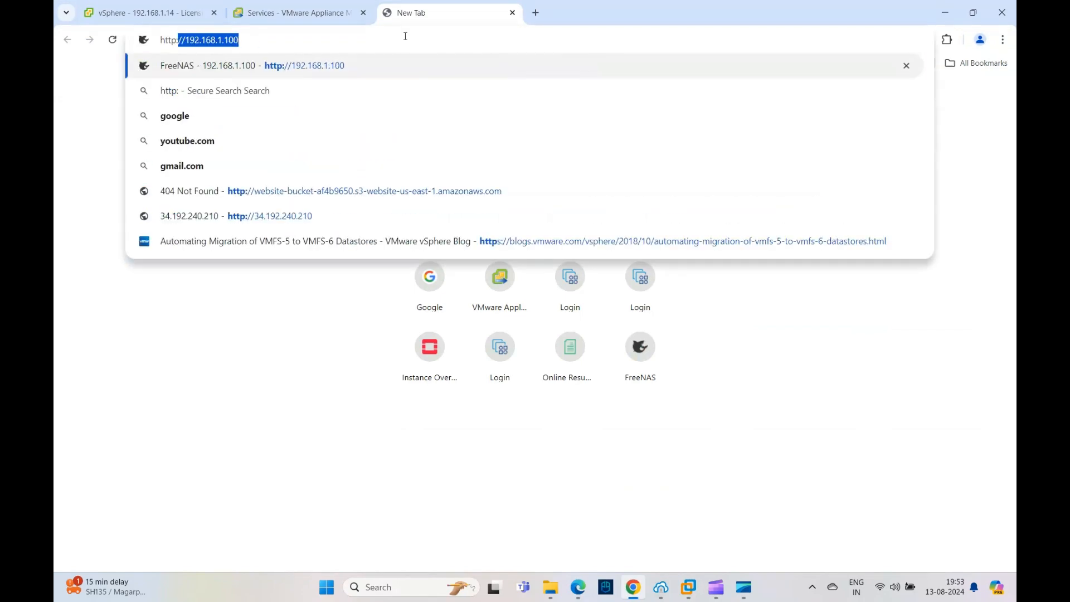
{"action": "type", "text": "//"}
{"action": "key", "text": "Right"}
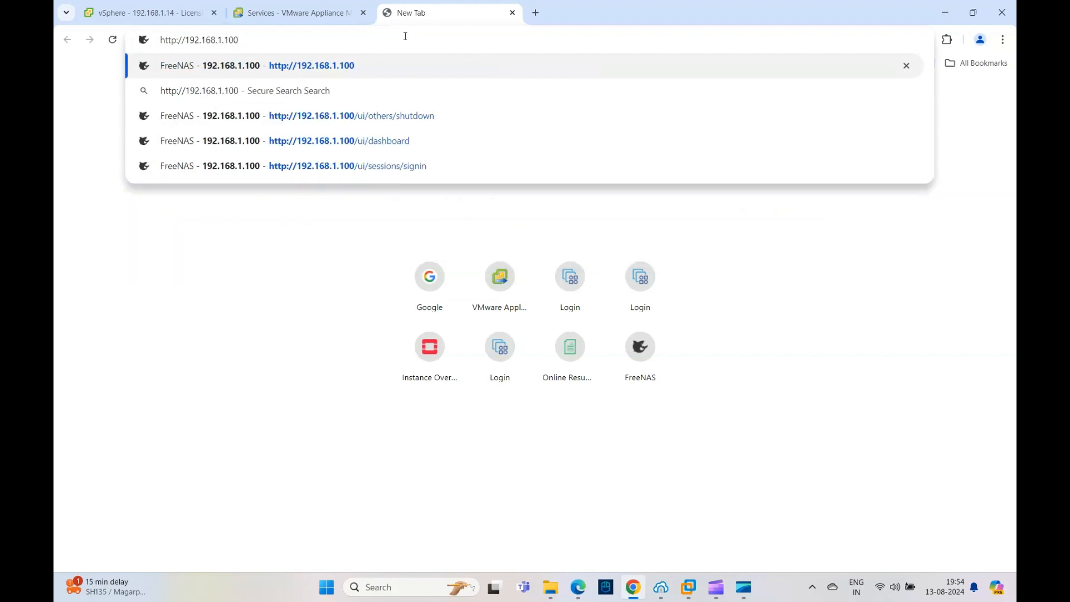
{"action": "key", "text": "Return"}
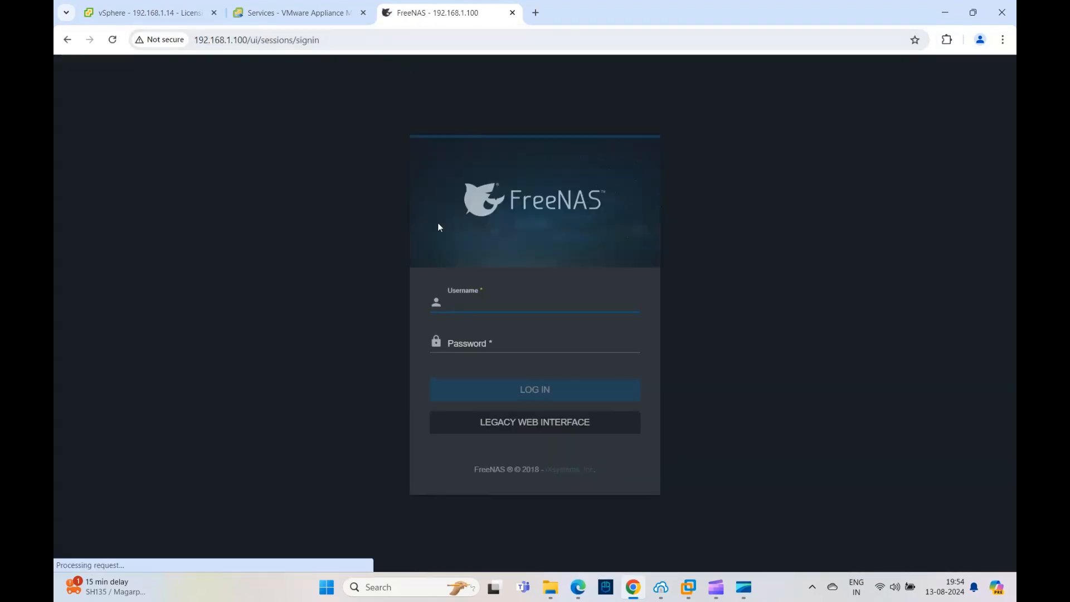
Step: Log in to the FreeNAS web interface as root with the account password
{"action": "left_click", "coordinate": [479, 305]}
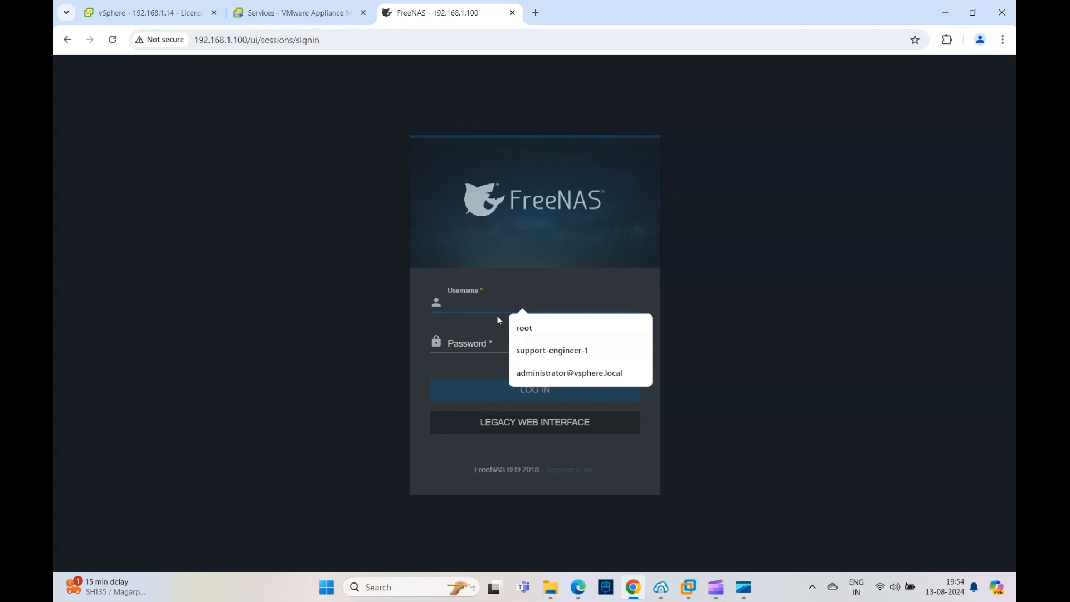
{"action": "left_click", "coordinate": [518, 327]}
{"action": "left_click", "coordinate": [492, 342]}
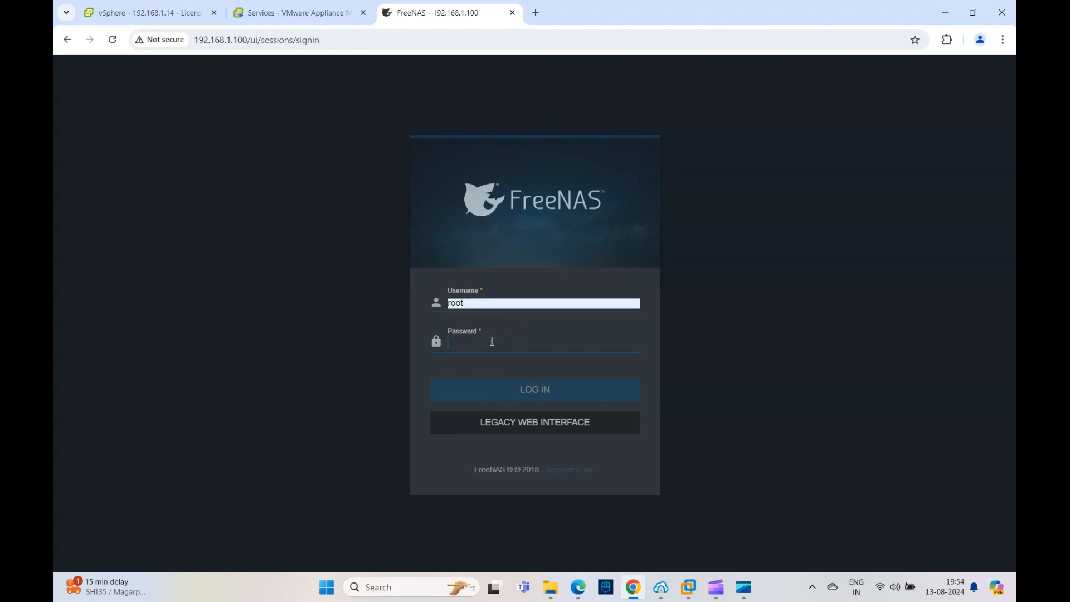
{"action": "type", "text": "••••••••"}
{"action": "key", "text": "Return"}
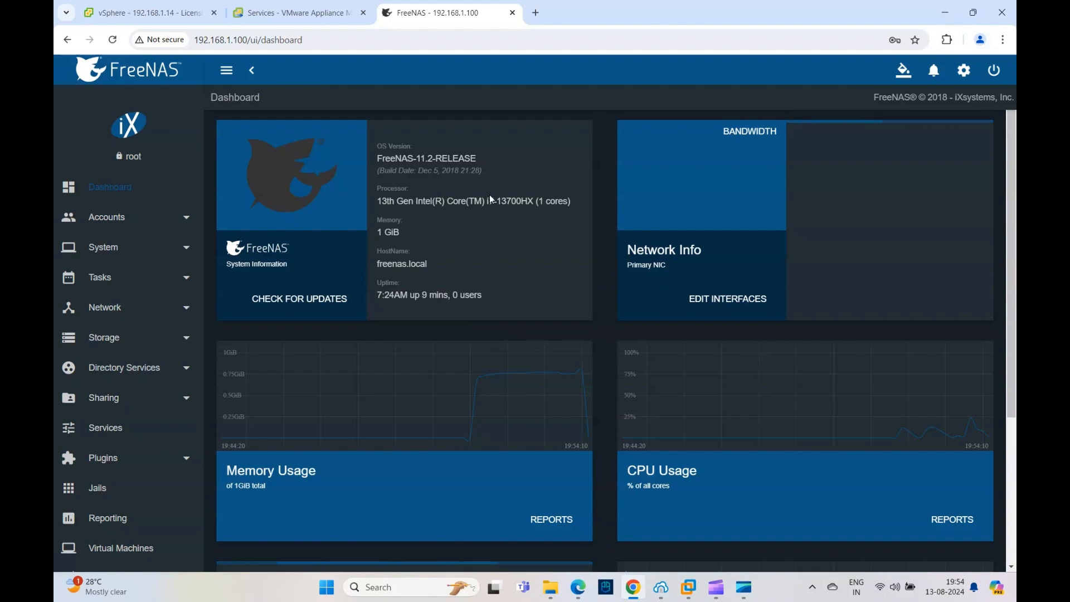
Step: Look over the FreeNAS dashboard and open the list of user accounts
{"action": "scroll", "coordinate": [523, 401], "scroll_direction": "down", "scroll_amount": 3}
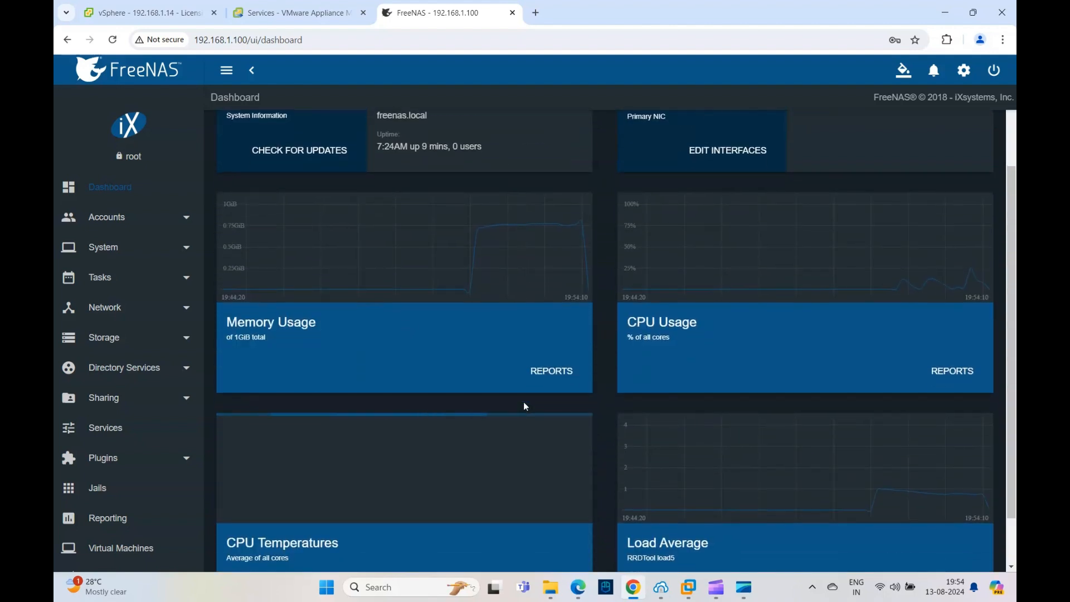
{"action": "scroll", "coordinate": [523, 402], "scroll_direction": "up", "scroll_amount": 3}
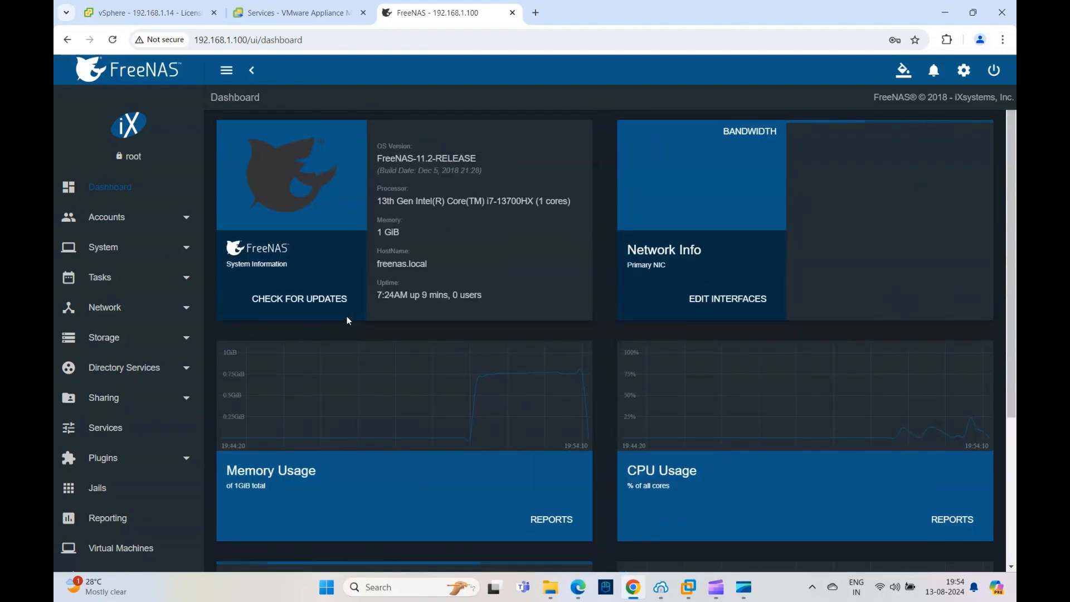
{"action": "left_click", "coordinate": [162, 219]}
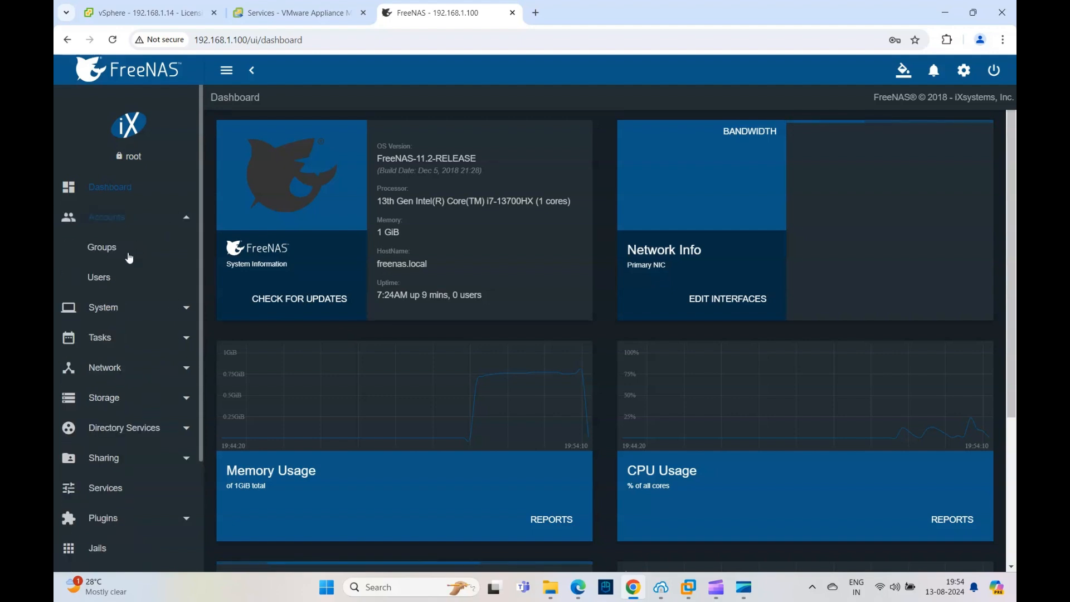
{"action": "left_click", "coordinate": [118, 279]}
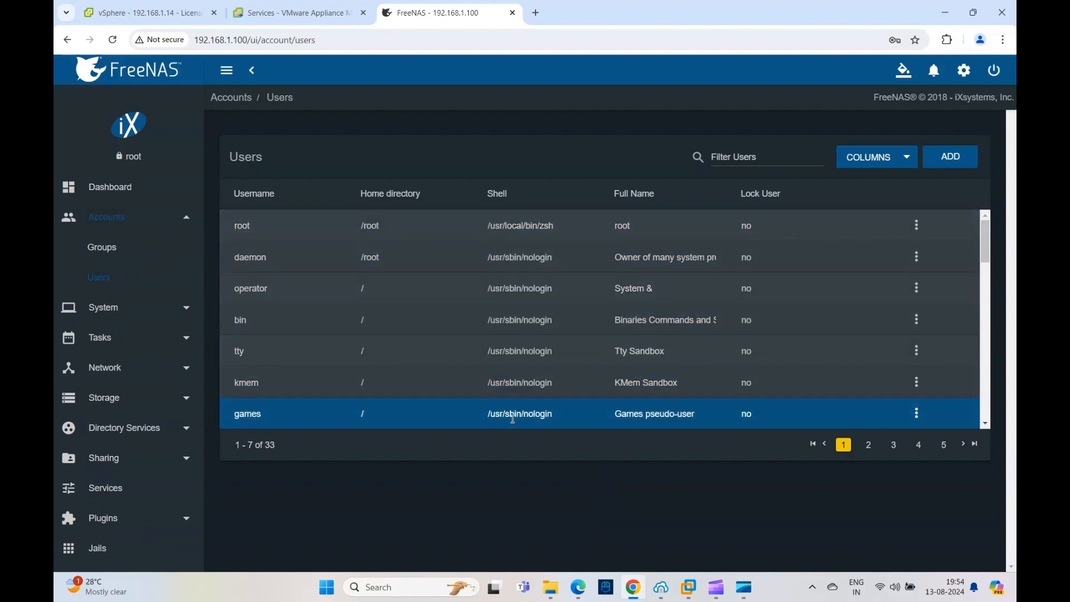
Step: Set the timezone to Asia/Kolkata in the general system settings and save the change
{"action": "left_click", "coordinate": [131, 310]}
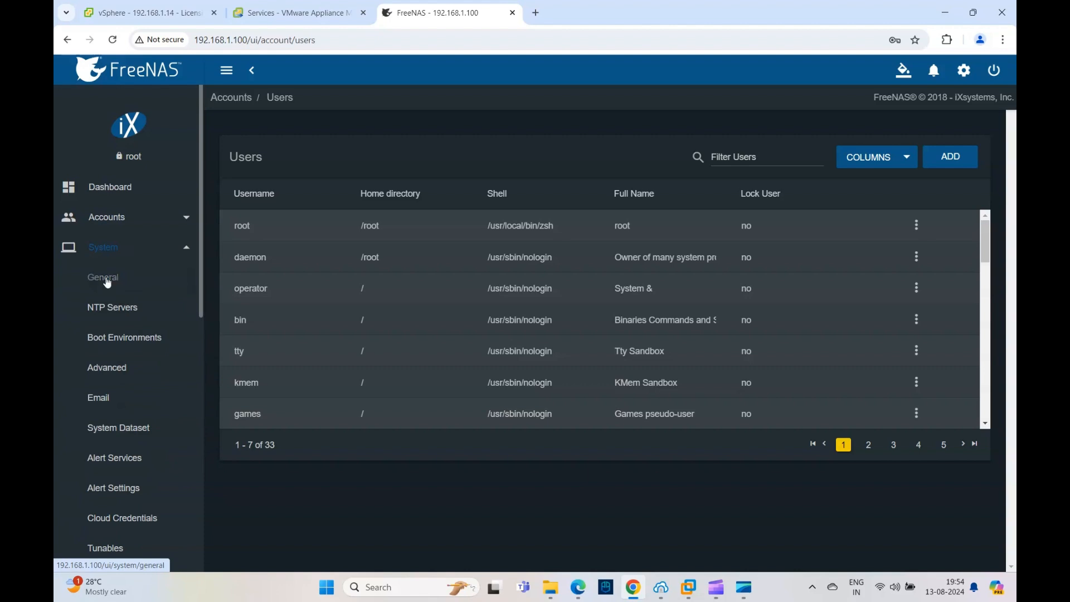
{"action": "left_click", "coordinate": [108, 283]}
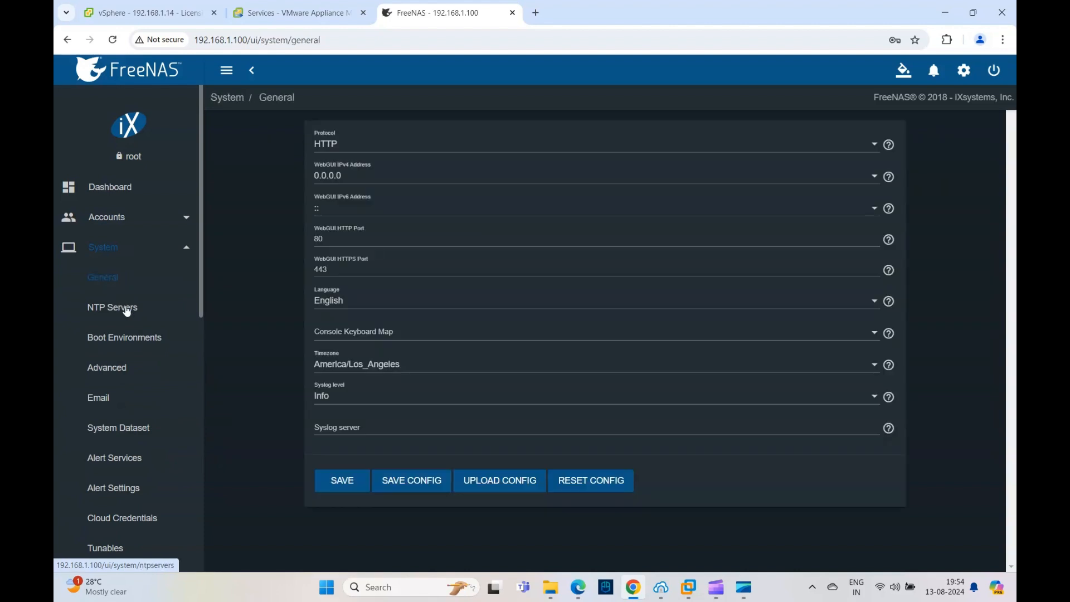
{"action": "left_click", "coordinate": [557, 370]}
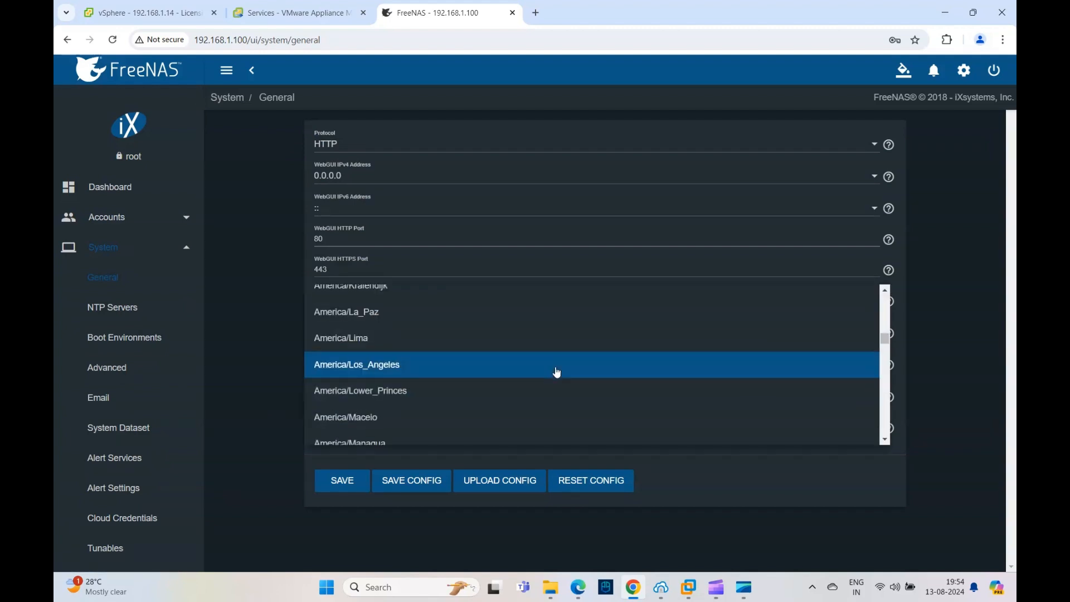
{"action": "scroll", "coordinate": [492, 402], "scroll_direction": "up", "scroll_amount": 12}
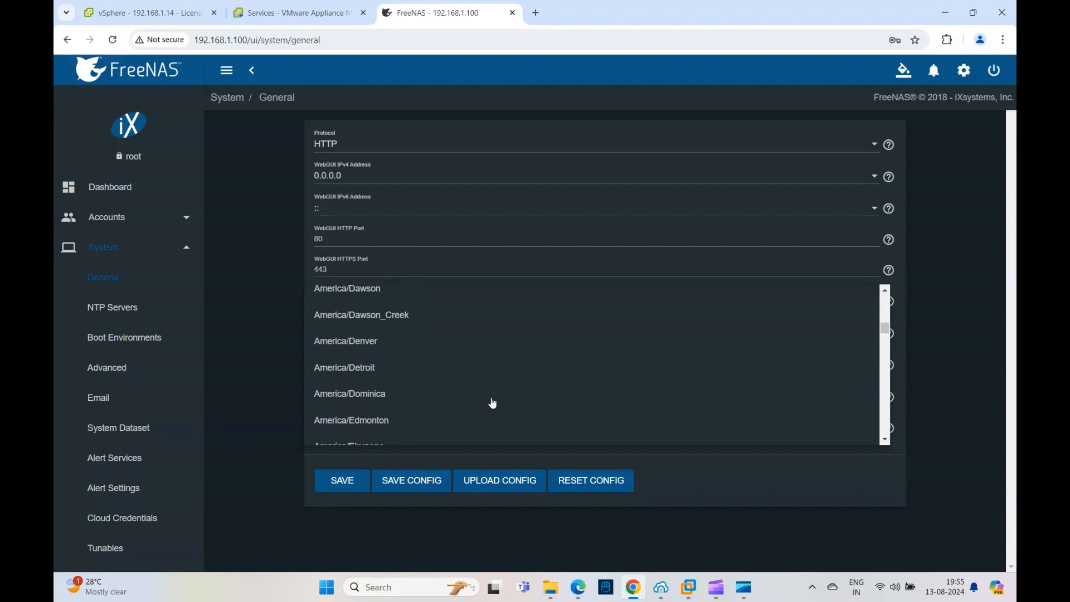
{"action": "scroll", "coordinate": [492, 403], "scroll_direction": "up", "scroll_amount": 15}
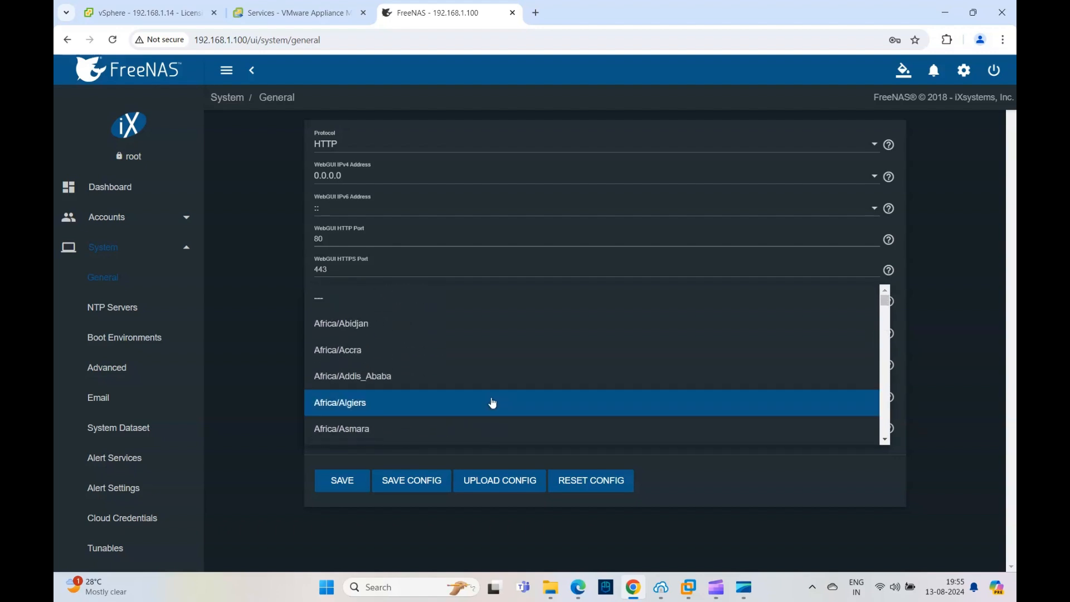
{"action": "scroll", "coordinate": [493, 403], "scroll_direction": "down", "scroll_amount": 10}
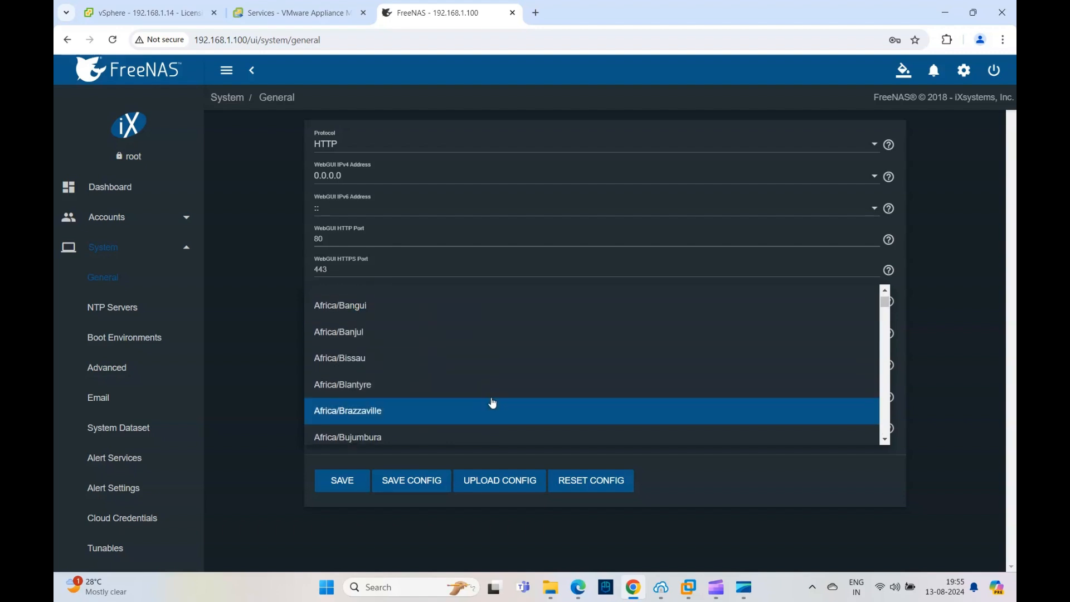
{"action": "scroll", "coordinate": [493, 402], "scroll_direction": "down", "scroll_amount": 20}
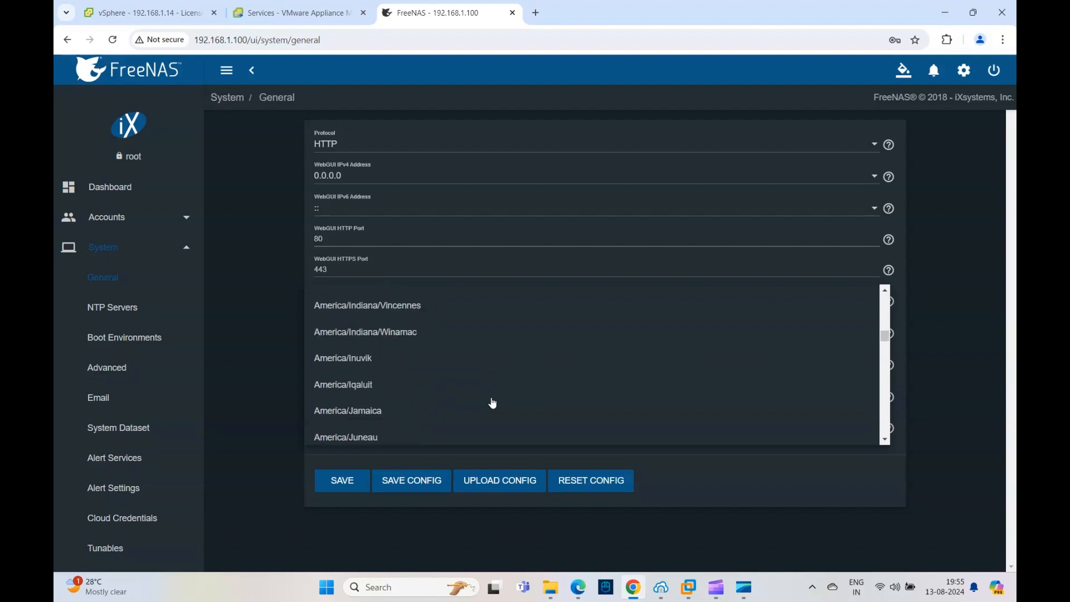
{"action": "scroll", "coordinate": [493, 402], "scroll_direction": "down", "scroll_amount": 5}
{"action": "scroll", "coordinate": [493, 402], "scroll_direction": "down", "scroll_amount": 7}
{"action": "scroll", "coordinate": [493, 402], "scroll_direction": "down", "scroll_amount": 5}
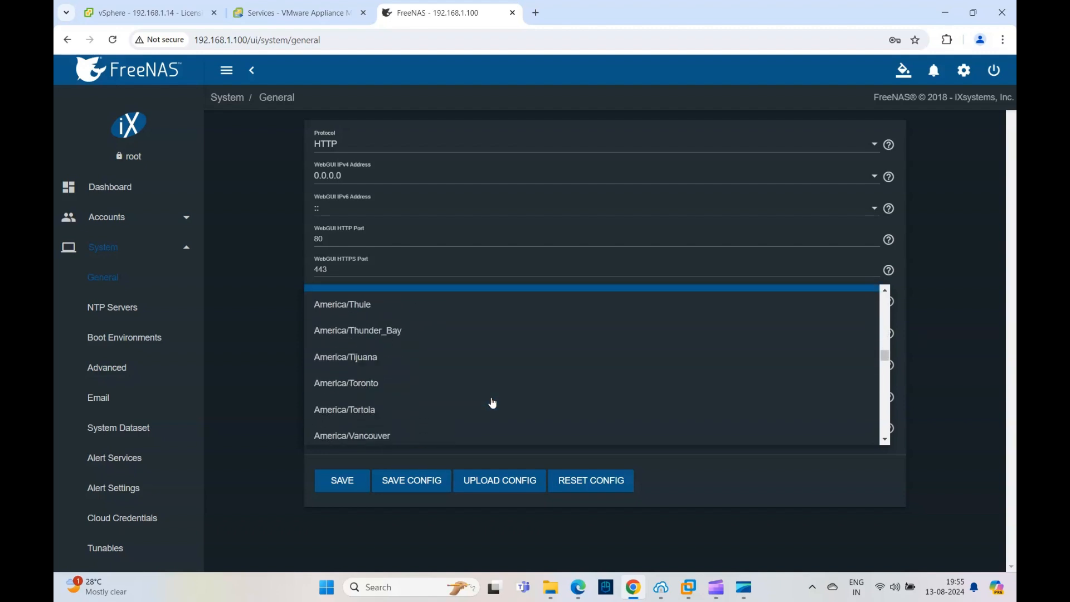
{"action": "scroll", "coordinate": [492, 403], "scroll_direction": "up", "scroll_amount": 4}
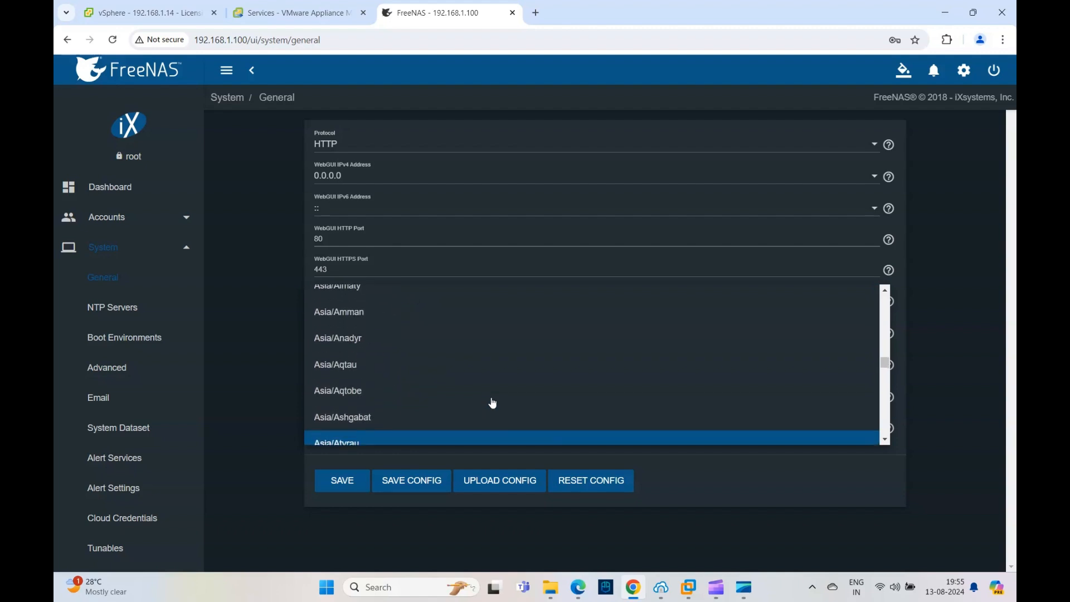
{"action": "scroll", "coordinate": [492, 402], "scroll_direction": "down", "scroll_amount": 4}
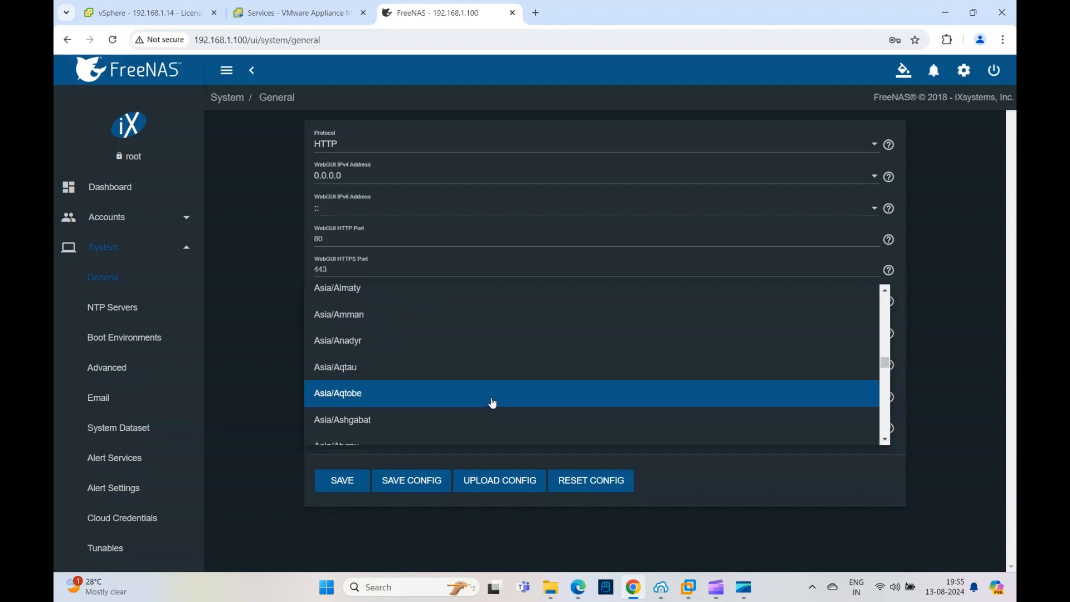
{"action": "scroll", "coordinate": [492, 402], "scroll_direction": "down", "scroll_amount": 5}
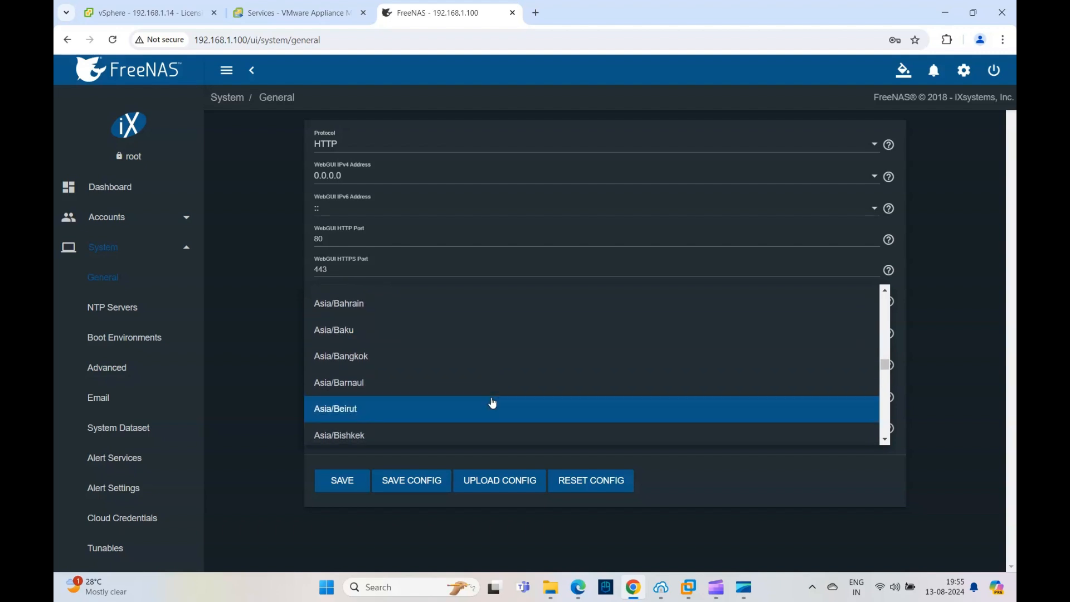
{"action": "scroll", "coordinate": [493, 403], "scroll_direction": "down", "scroll_amount": 3}
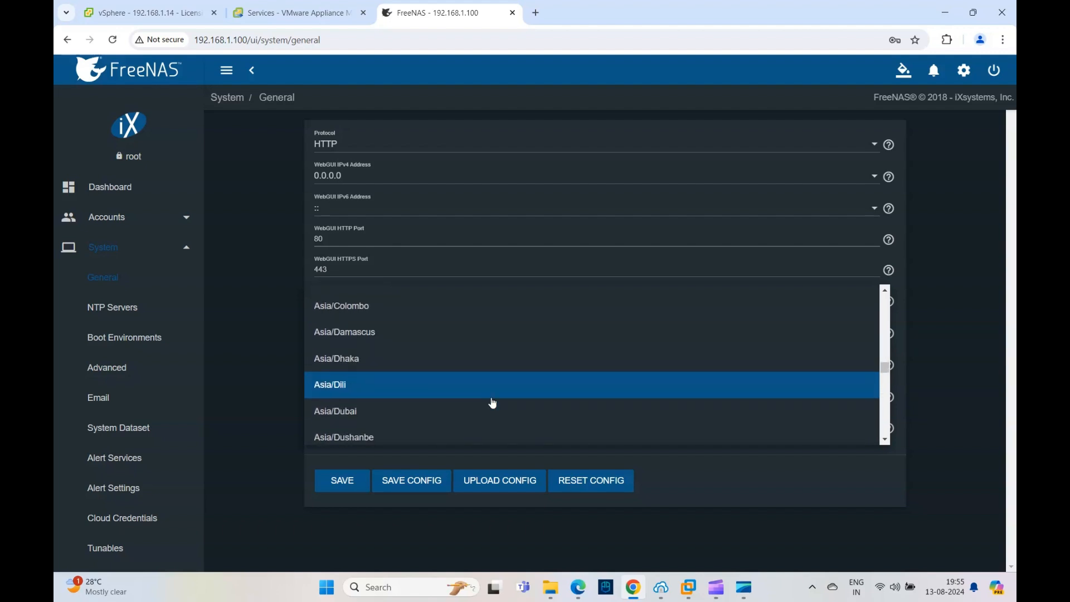
{"action": "scroll", "coordinate": [492, 402], "scroll_direction": "up", "scroll_amount": 1}
{"action": "scroll", "coordinate": [493, 402], "scroll_direction": "down", "scroll_amount": 4}
{"action": "scroll", "coordinate": [493, 403], "scroll_direction": "down", "scroll_amount": 6}
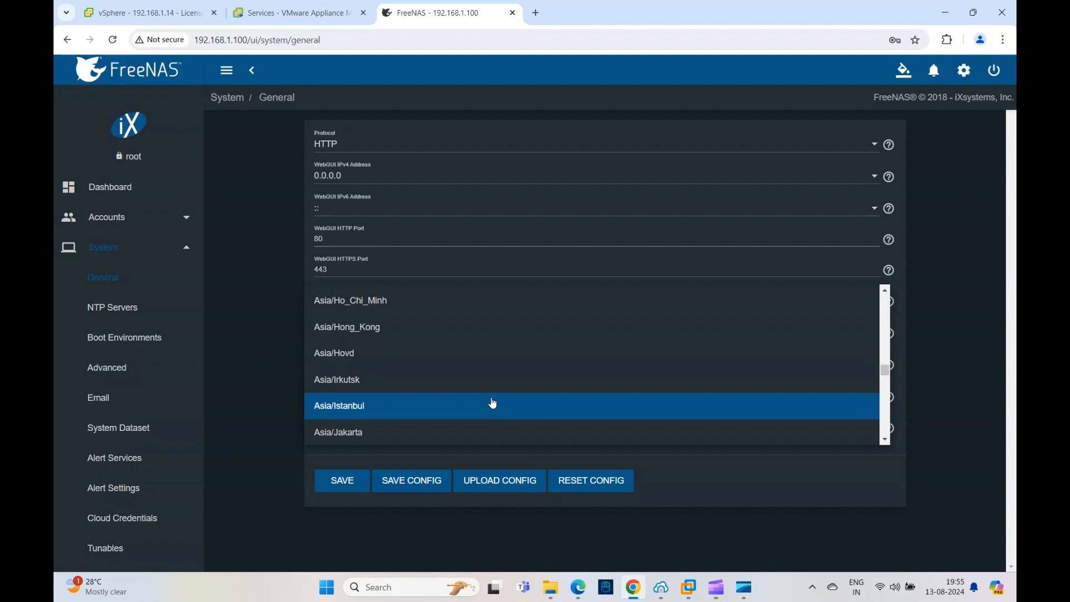
{"action": "scroll", "coordinate": [492, 402], "scroll_direction": "down", "scroll_amount": 6}
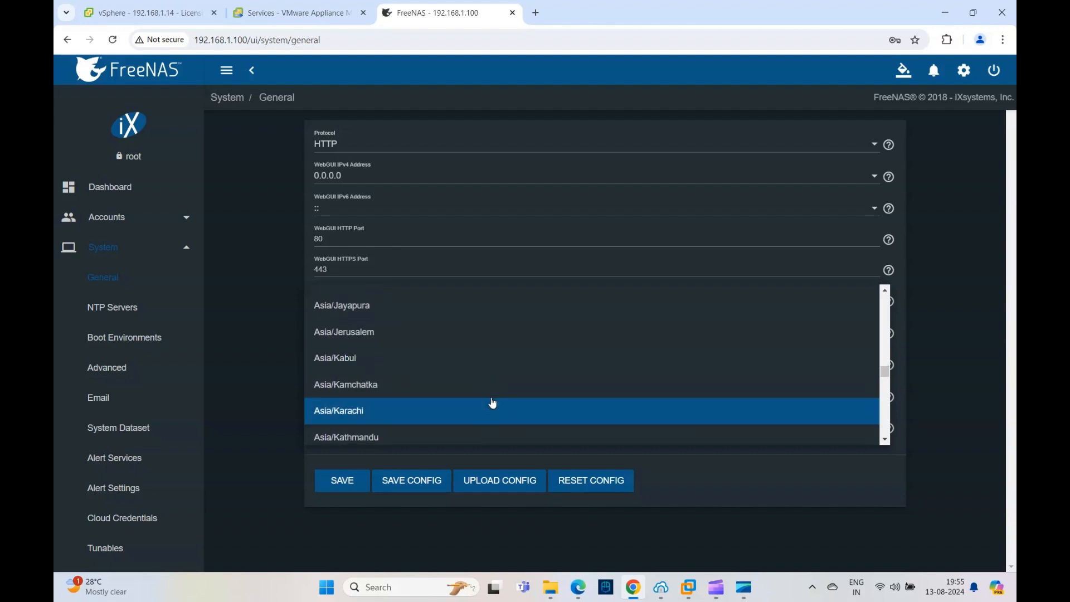
{"action": "scroll", "coordinate": [493, 402], "scroll_direction": "down", "scroll_amount": 4}
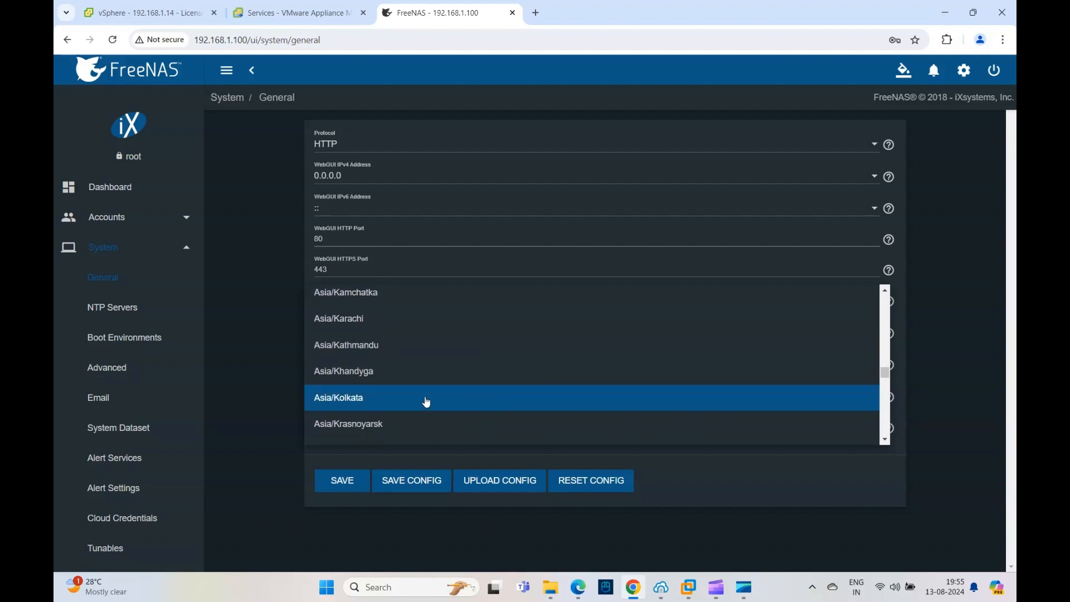
{"action": "left_click", "coordinate": [427, 402]}
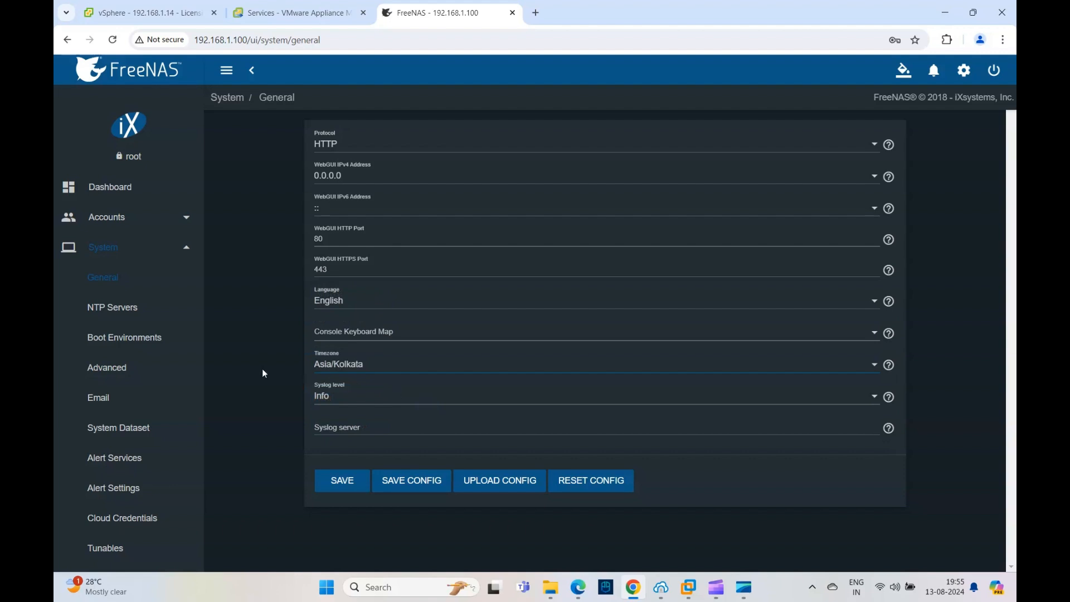
{"action": "left_click", "coordinate": [337, 489]}
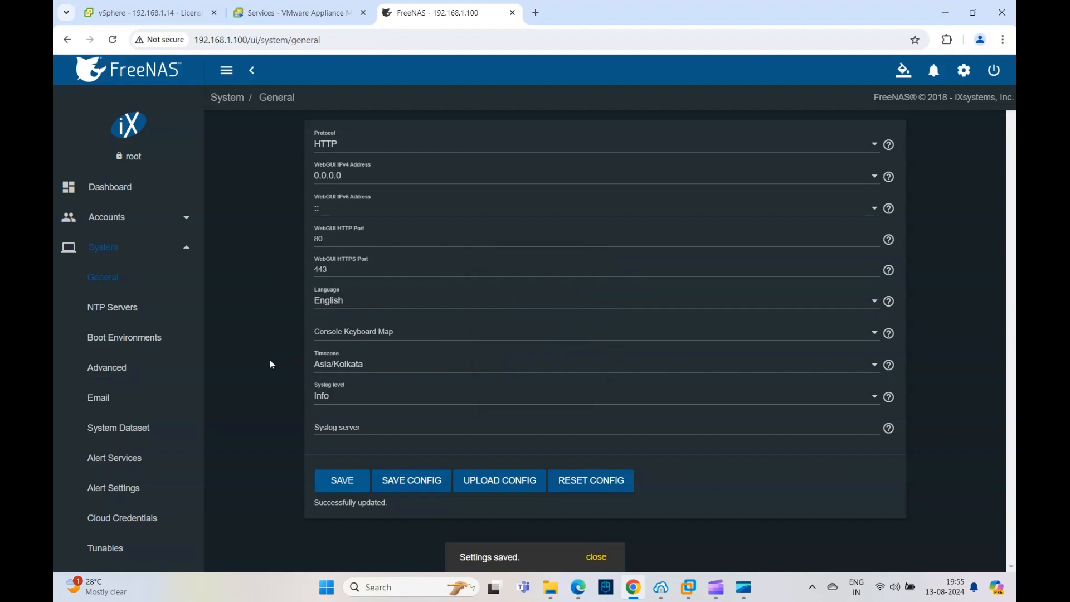
Step: Check the list of configured NTP servers and return to the dashboard
{"action": "left_click", "coordinate": [107, 310]}
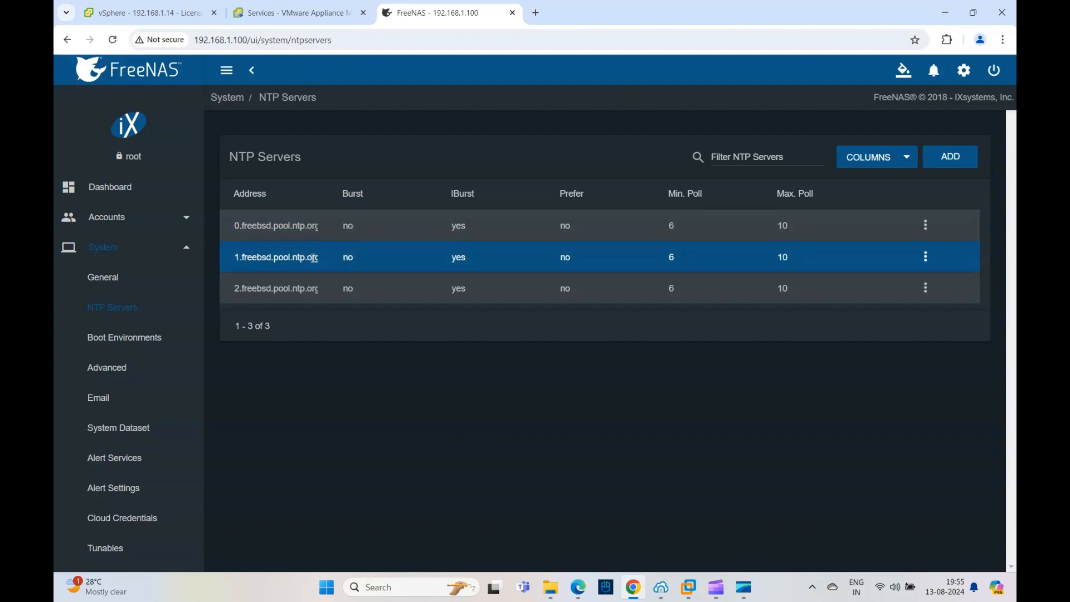
{"action": "left_click", "coordinate": [112, 187]}
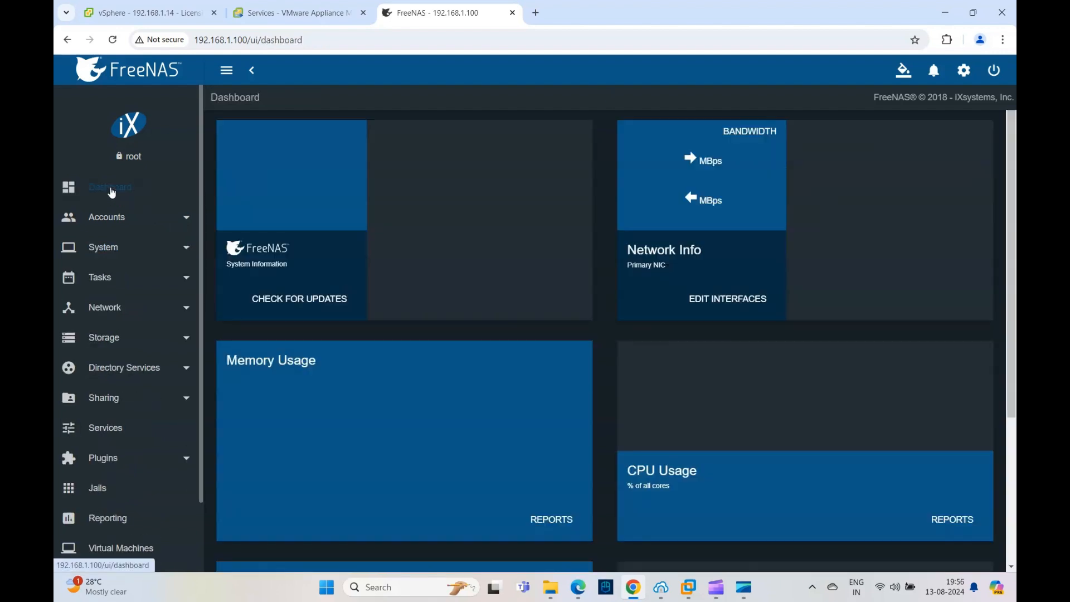